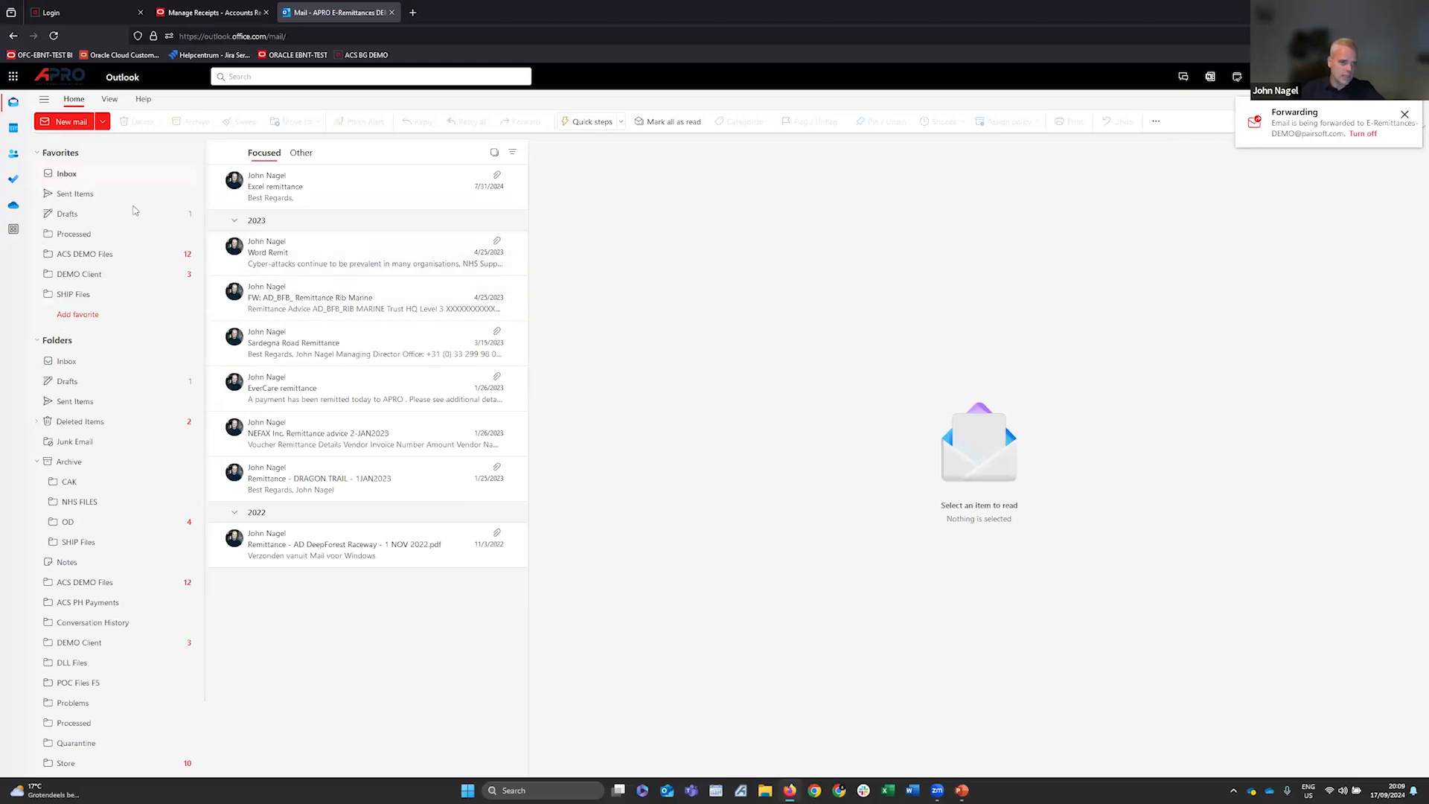
View the Excel attachment of the "Excel remittance" e-mail in the inbox, then close the preview
left_click(308, 191)
left_click(607, 230)
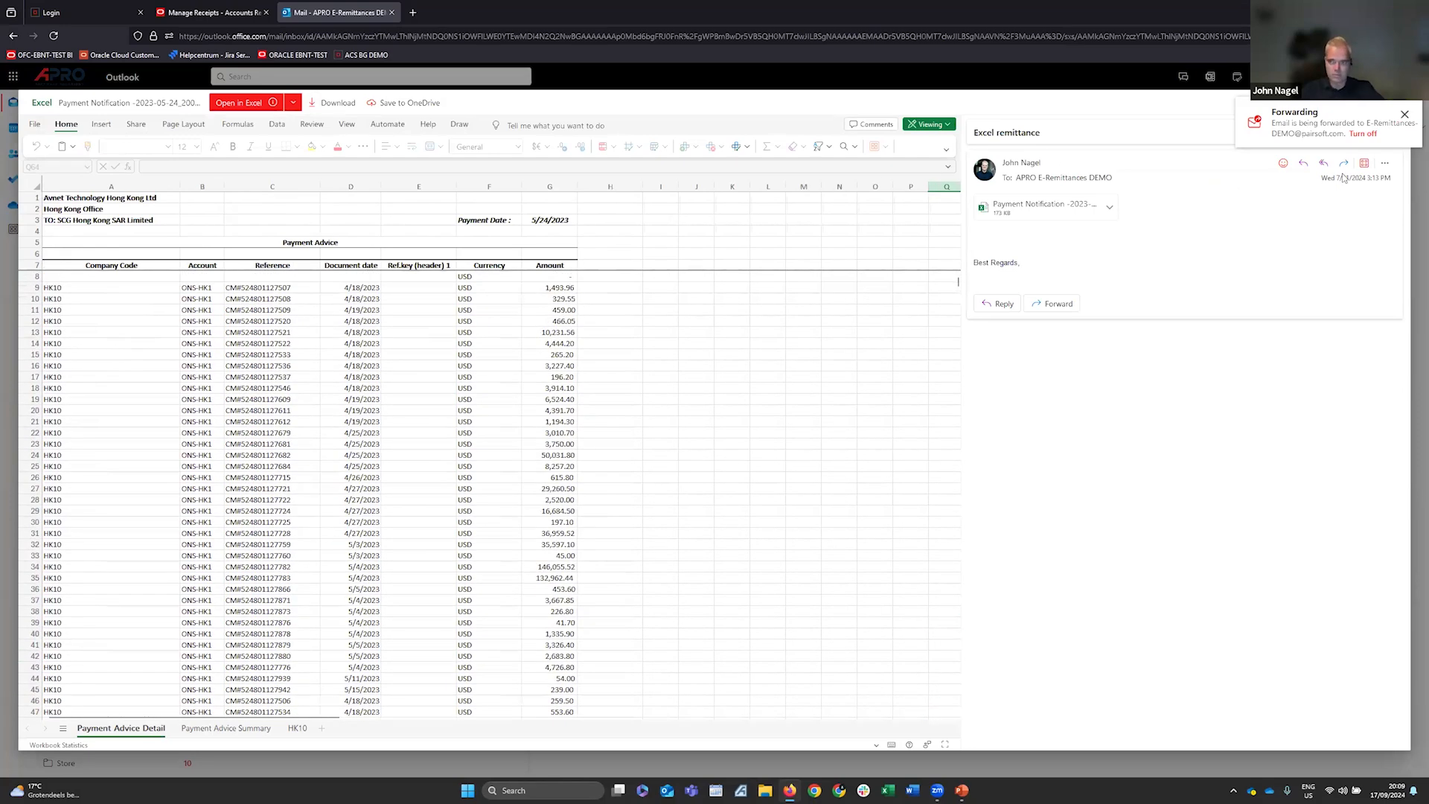
left_click(1404, 114)
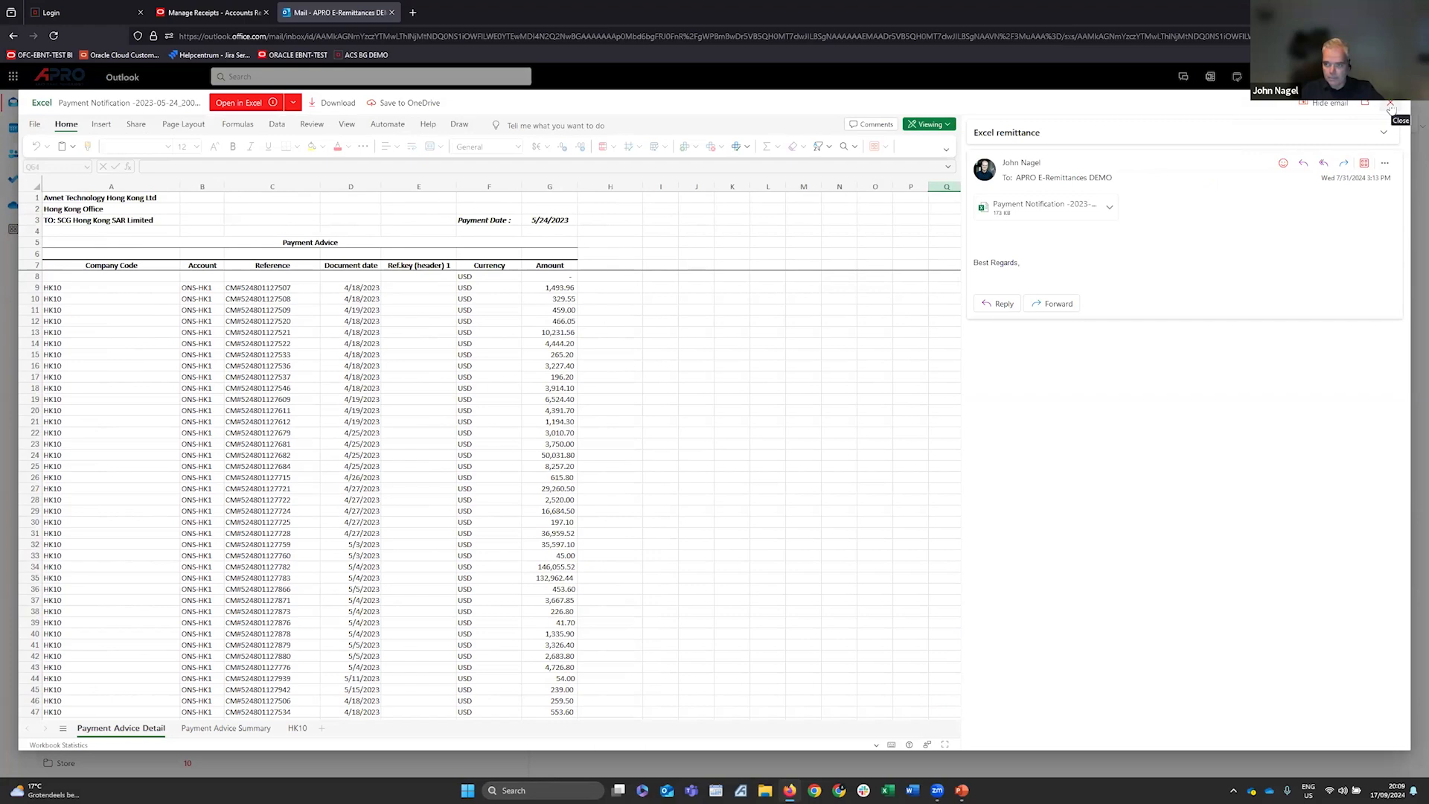
left_click(1390, 107)
View the Word attachment of the "Sardegna Road Remittance" e-mail, then close the preview
left_click(301, 252)
left_click(333, 331)
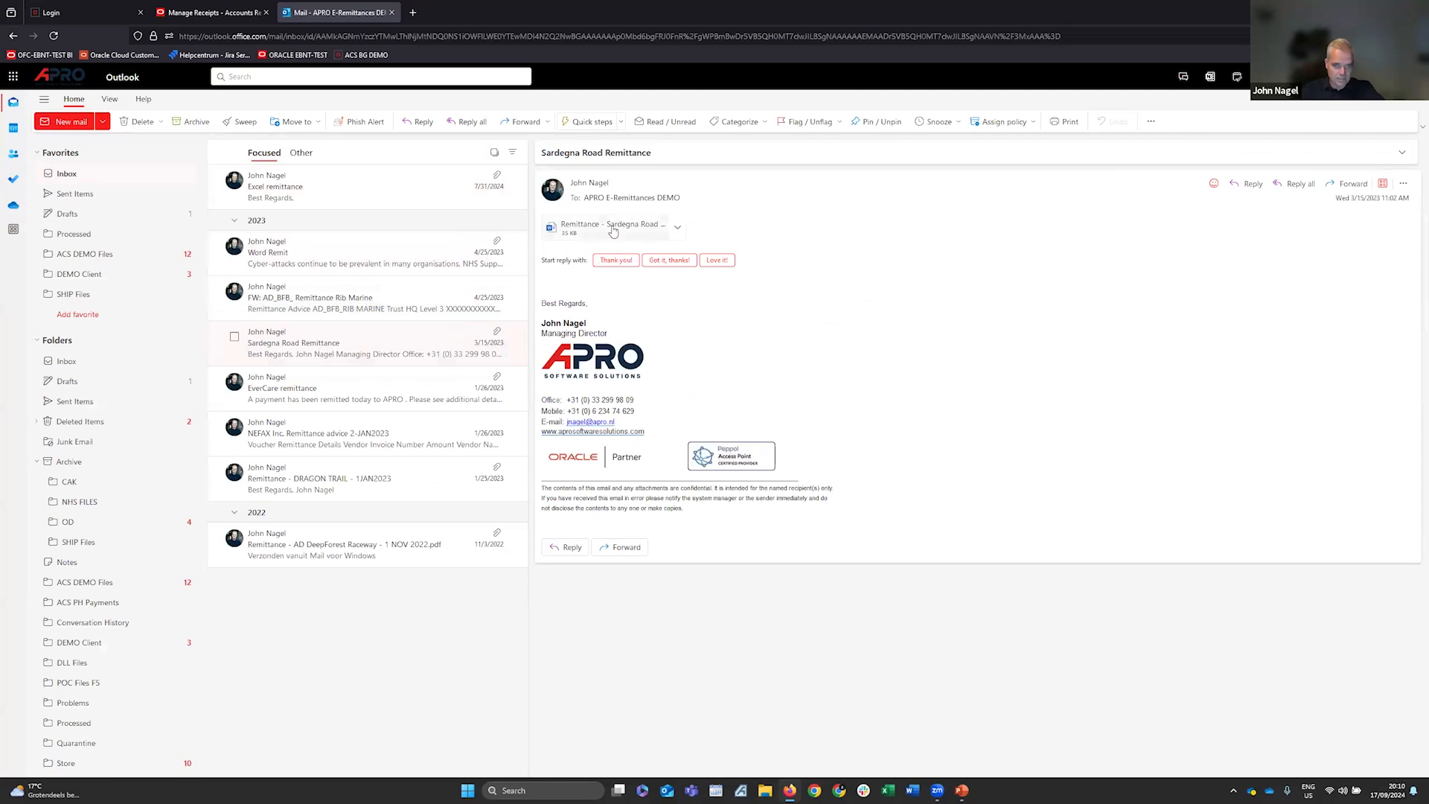
left_click(611, 227)
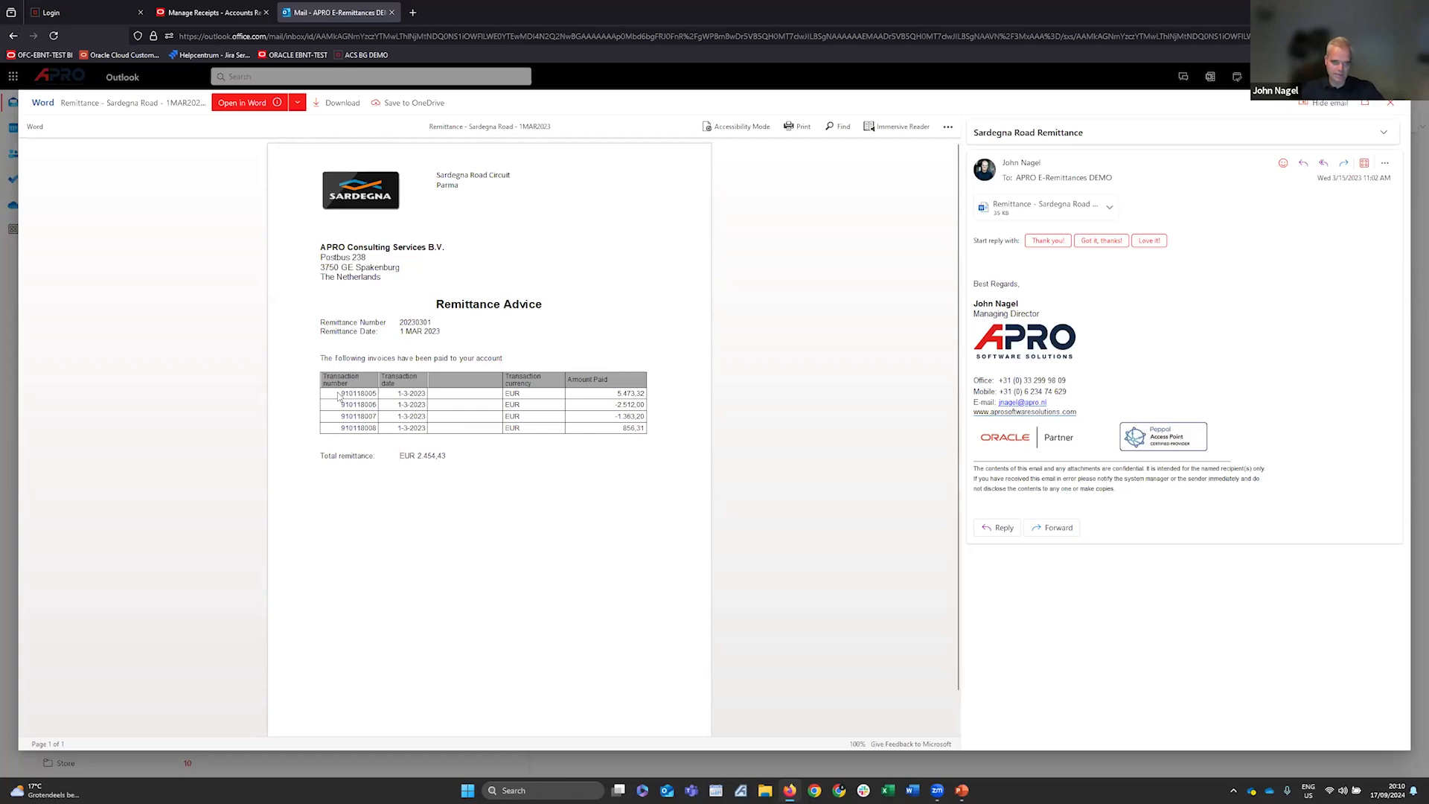
left_click(1385, 106)
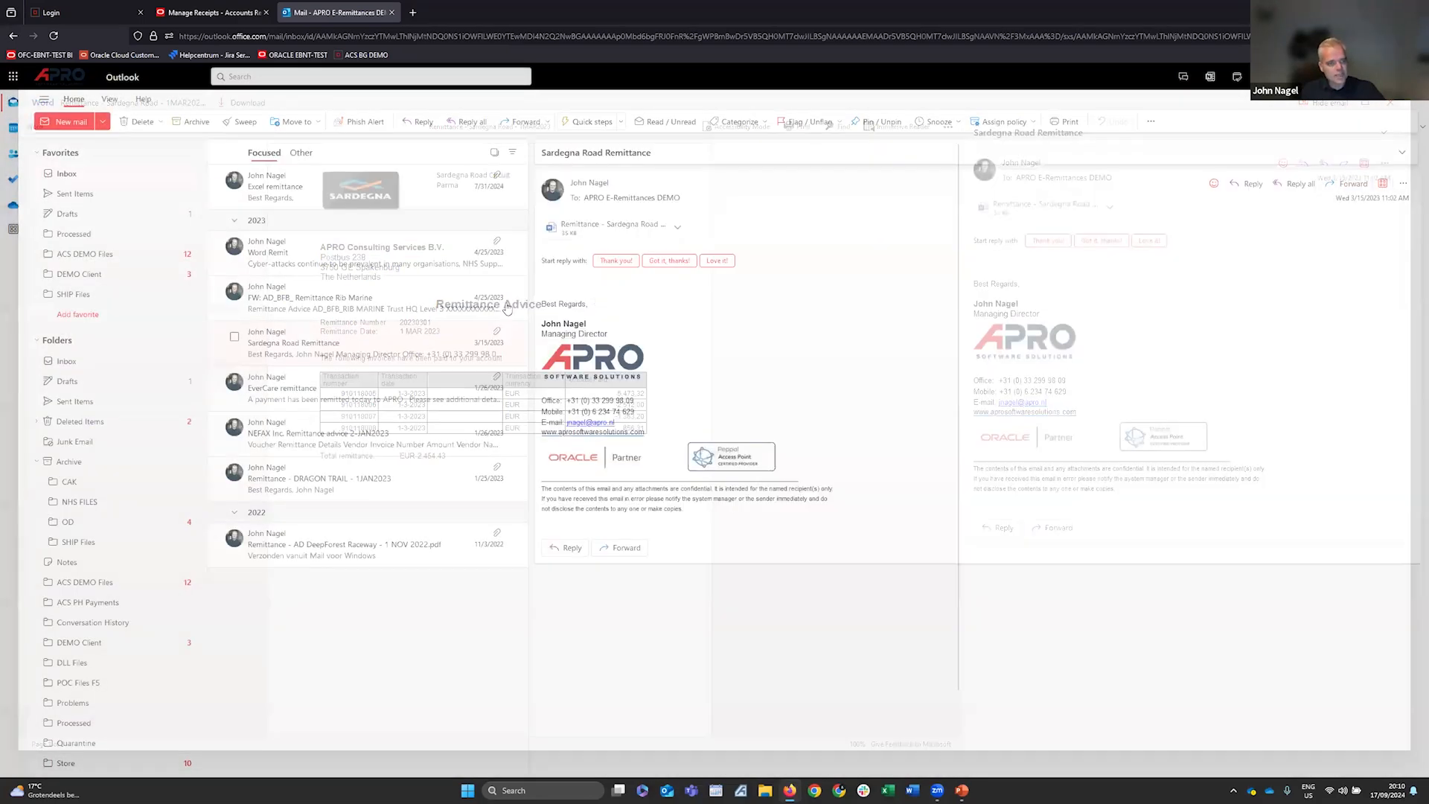
Switch to APRO Cloud Solutions, sign in with the saved user name and password, and select the Europe instance
left_click(66, 13)
left_click(715, 387)
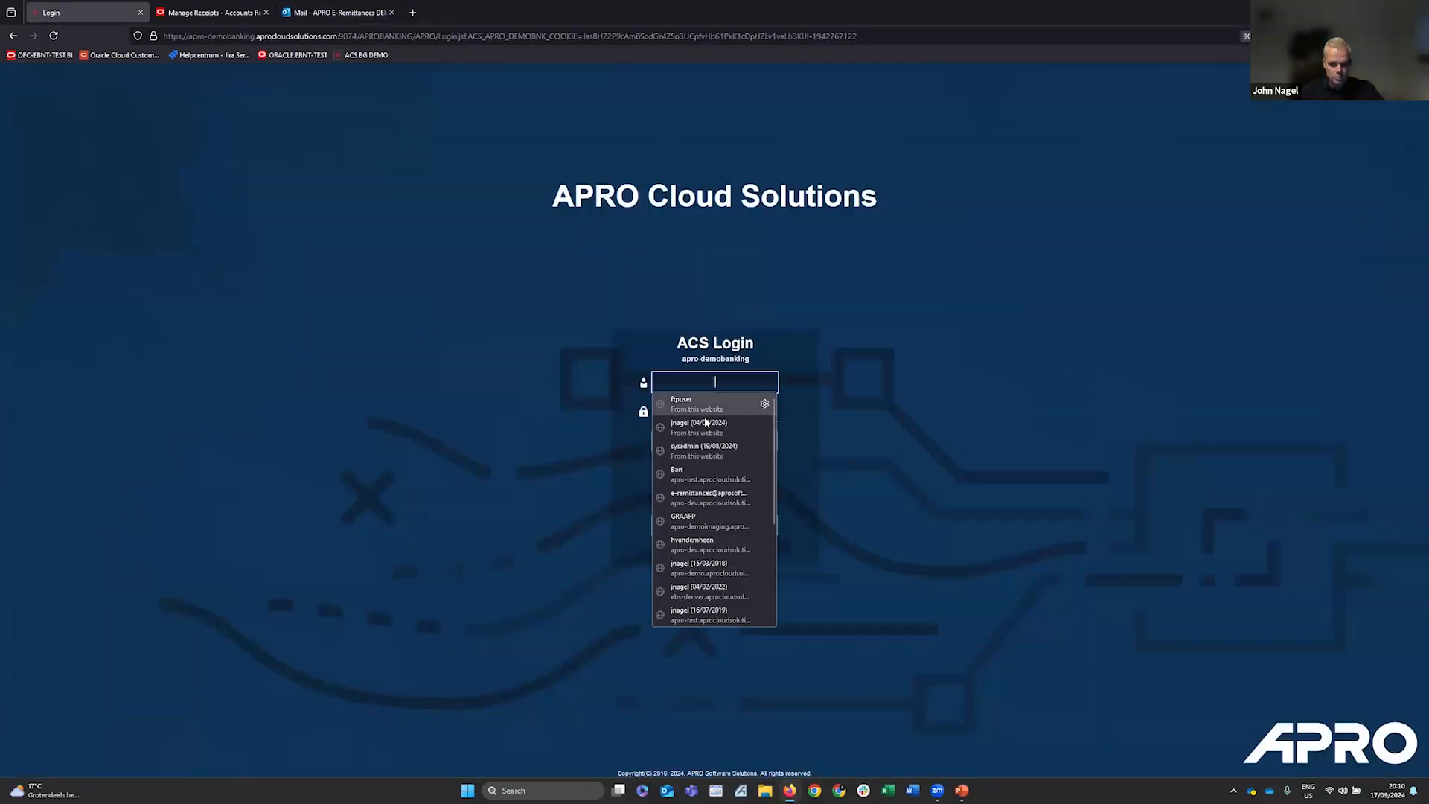
left_click(692, 457)
left_click(697, 441)
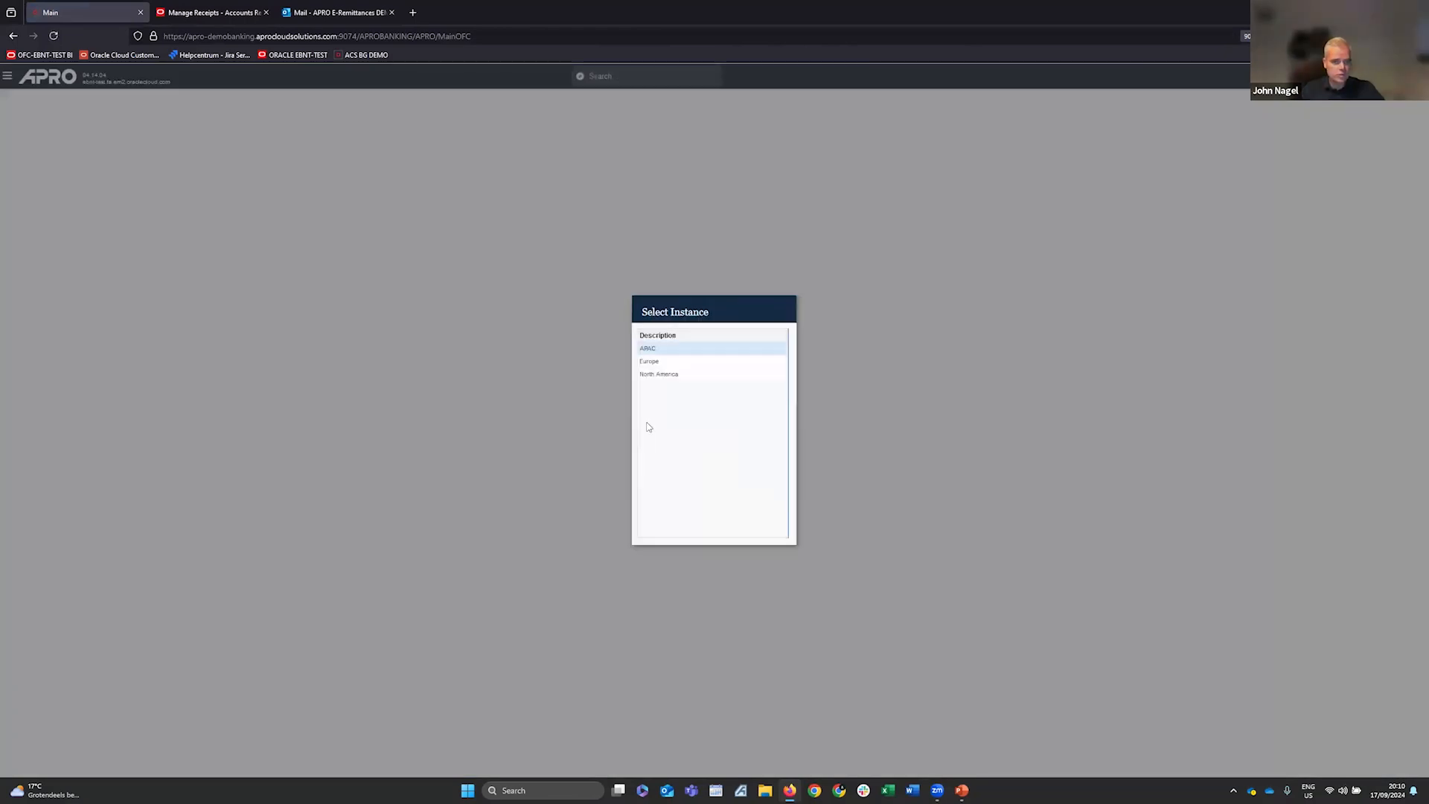
double_click(653, 364)
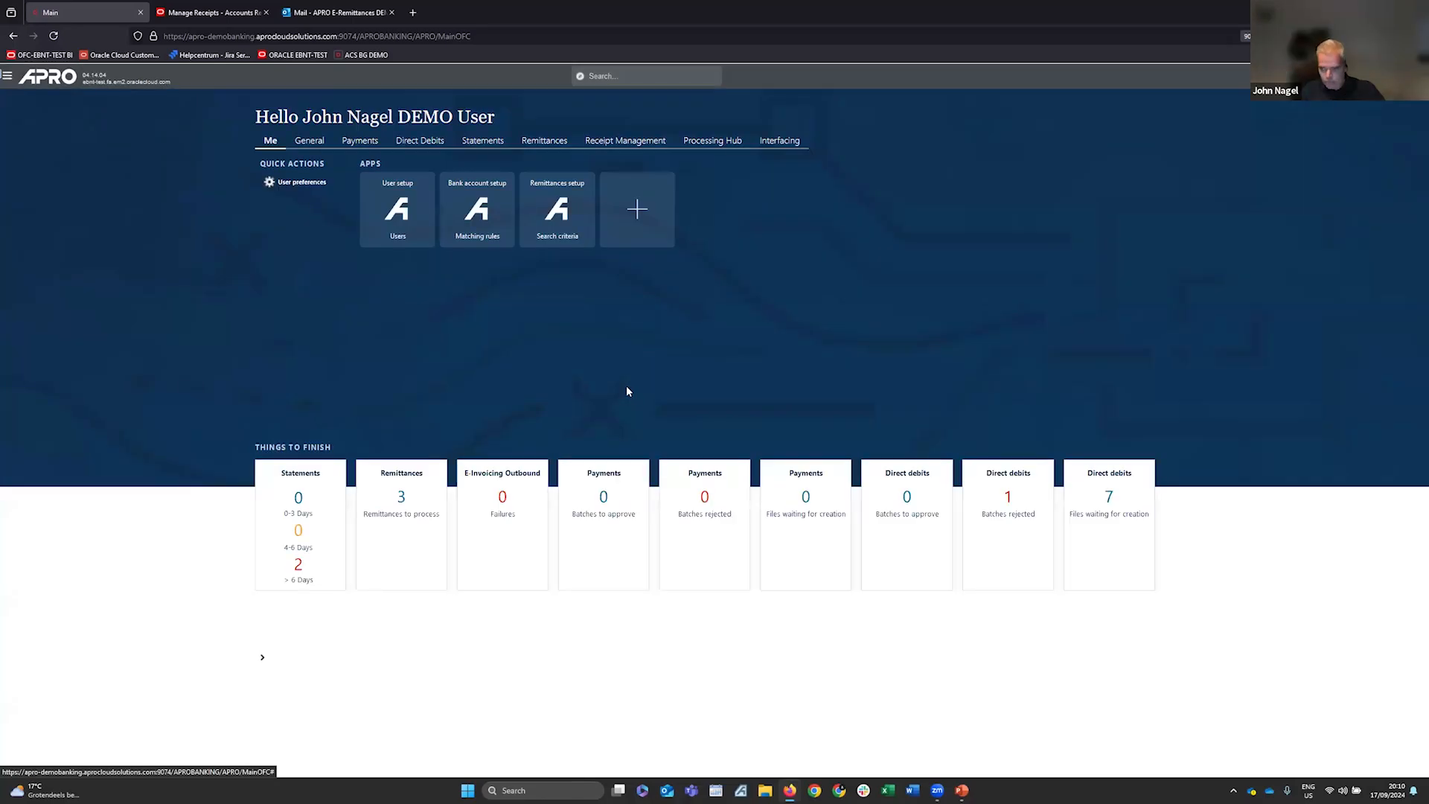
Run the remittance import for the E-Remittances transmission
left_click(549, 143)
left_click(292, 207)
left_click(103, 128)
left_click(71, 149)
left_click(37, 163)
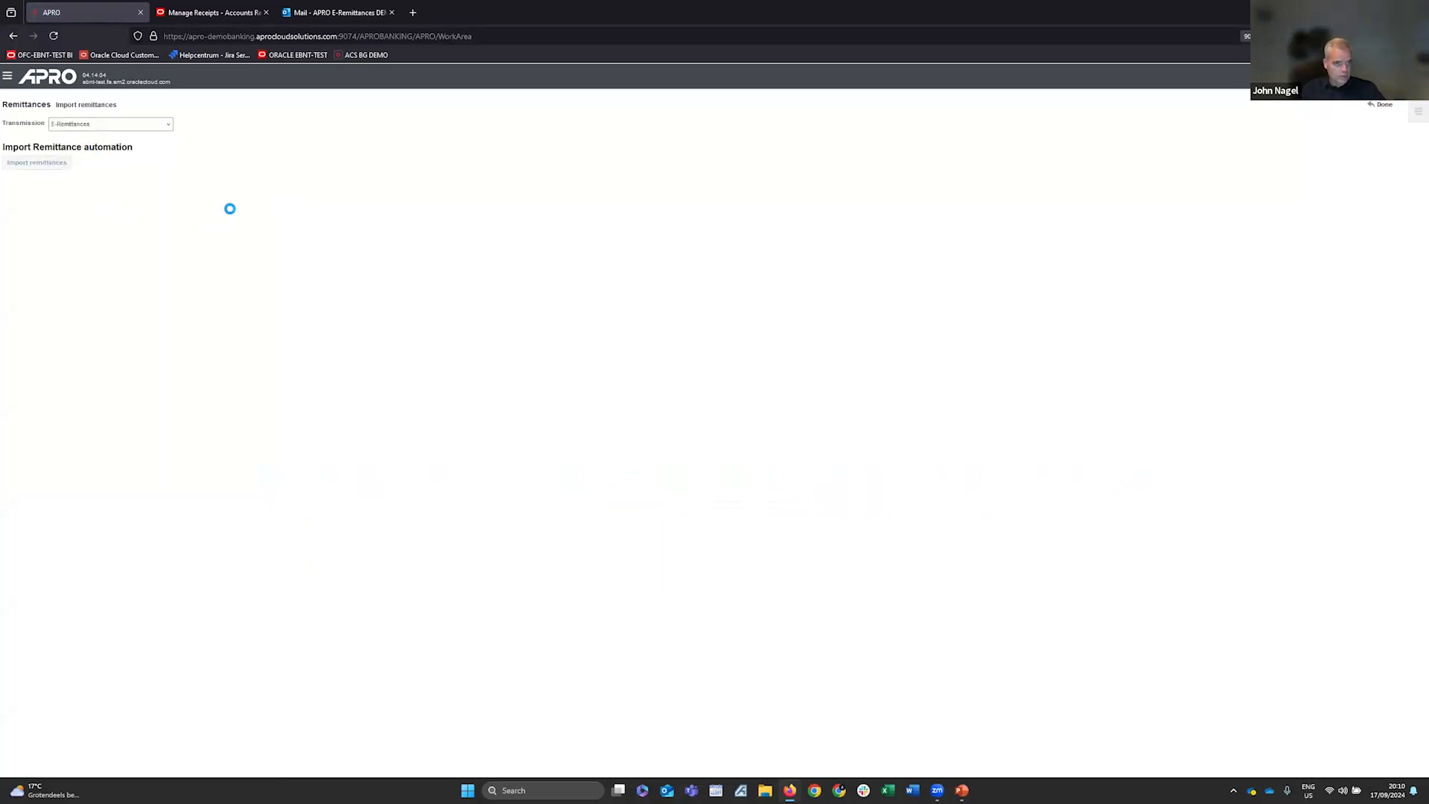
Check the Outlook inbox for processed e-mails, then return to APRO and leave the remittance import page
left_click(333, 13)
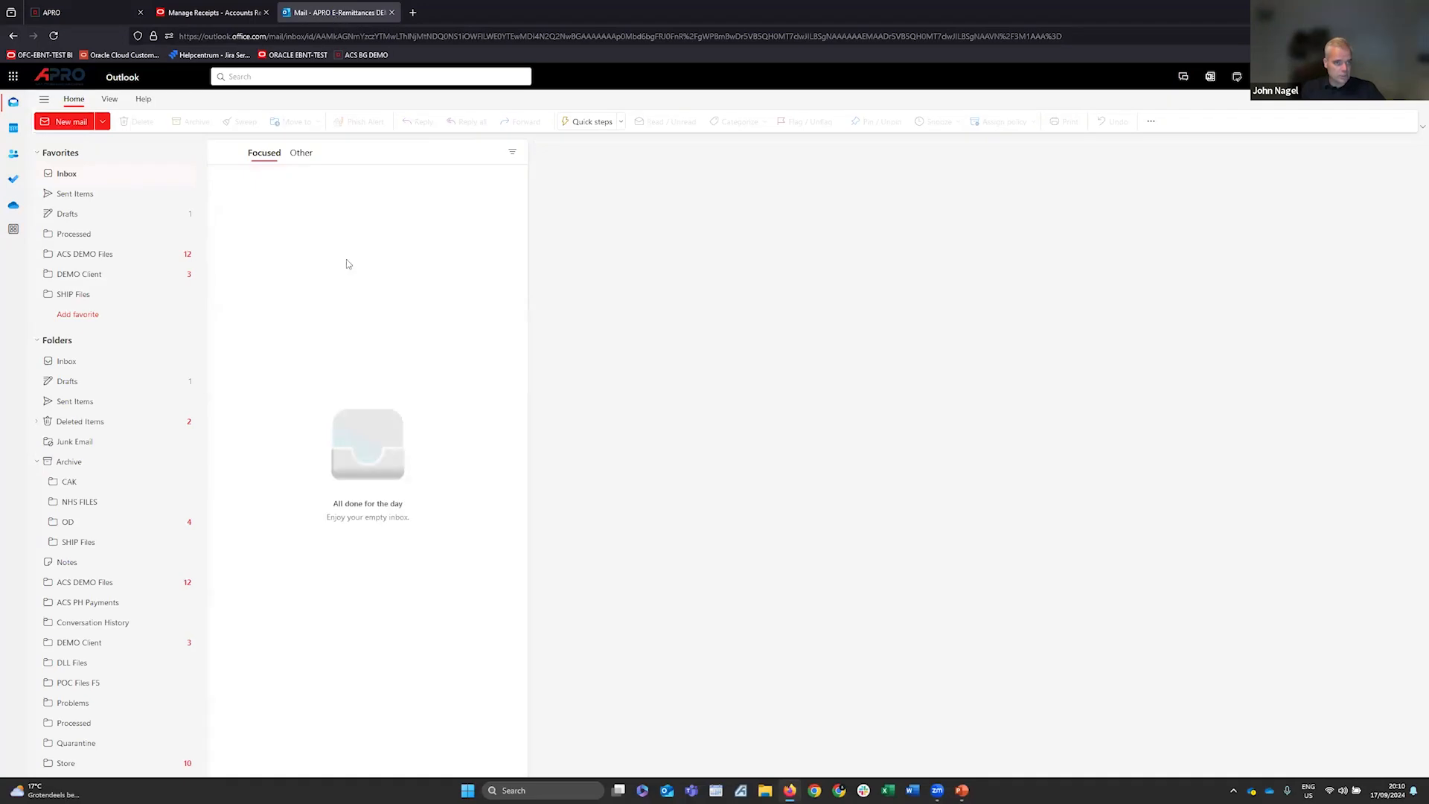
left_click(73, 13)
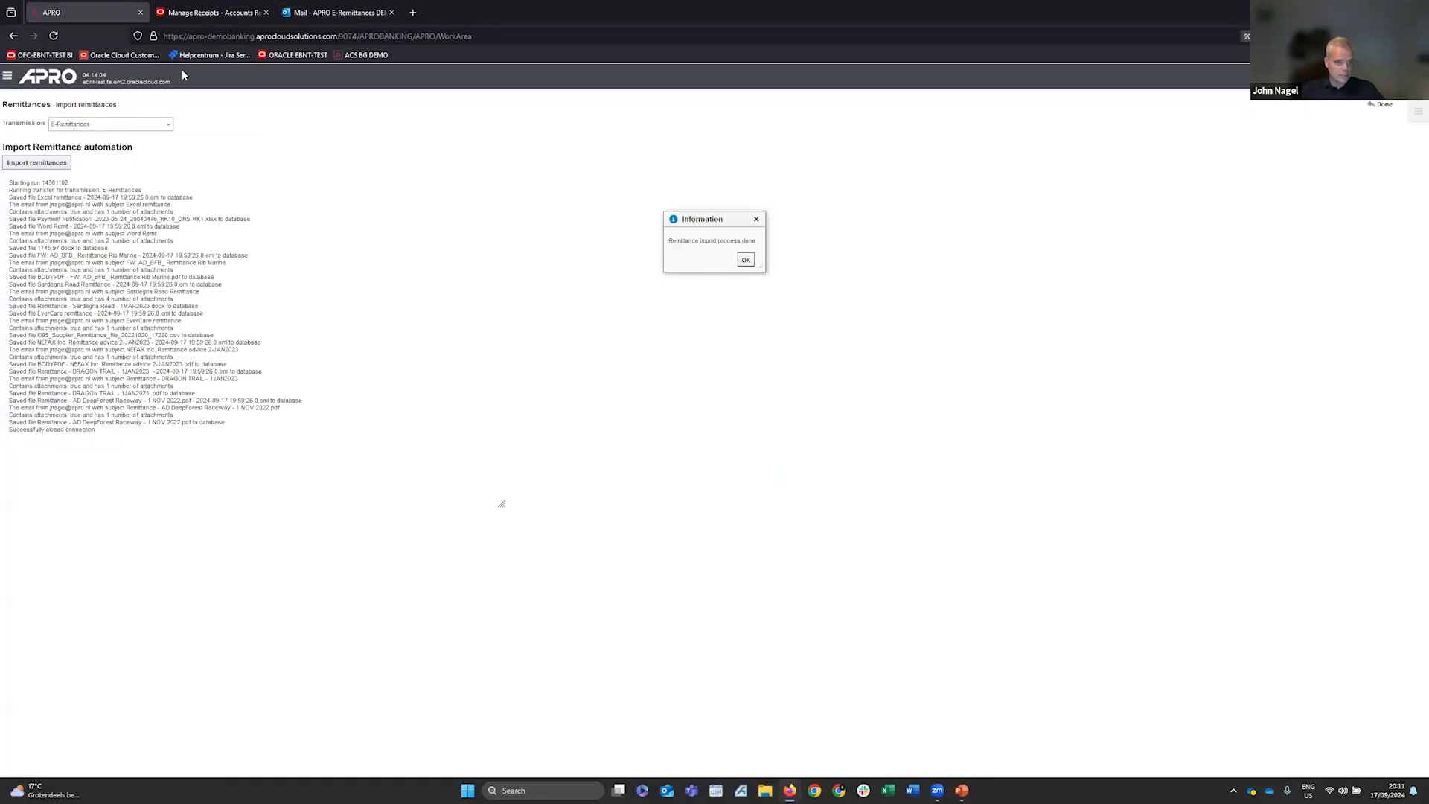
left_click(746, 260)
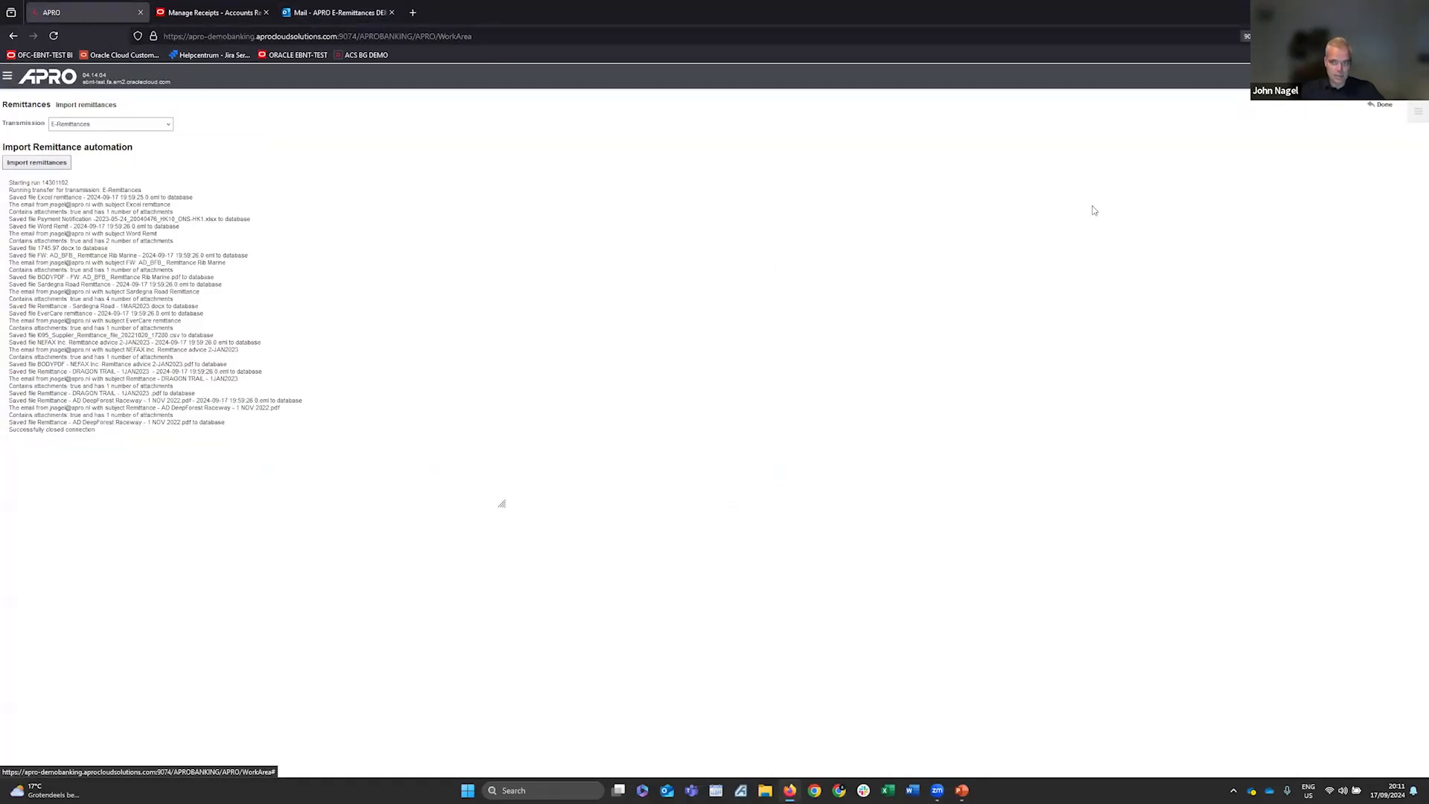
left_click(1383, 105)
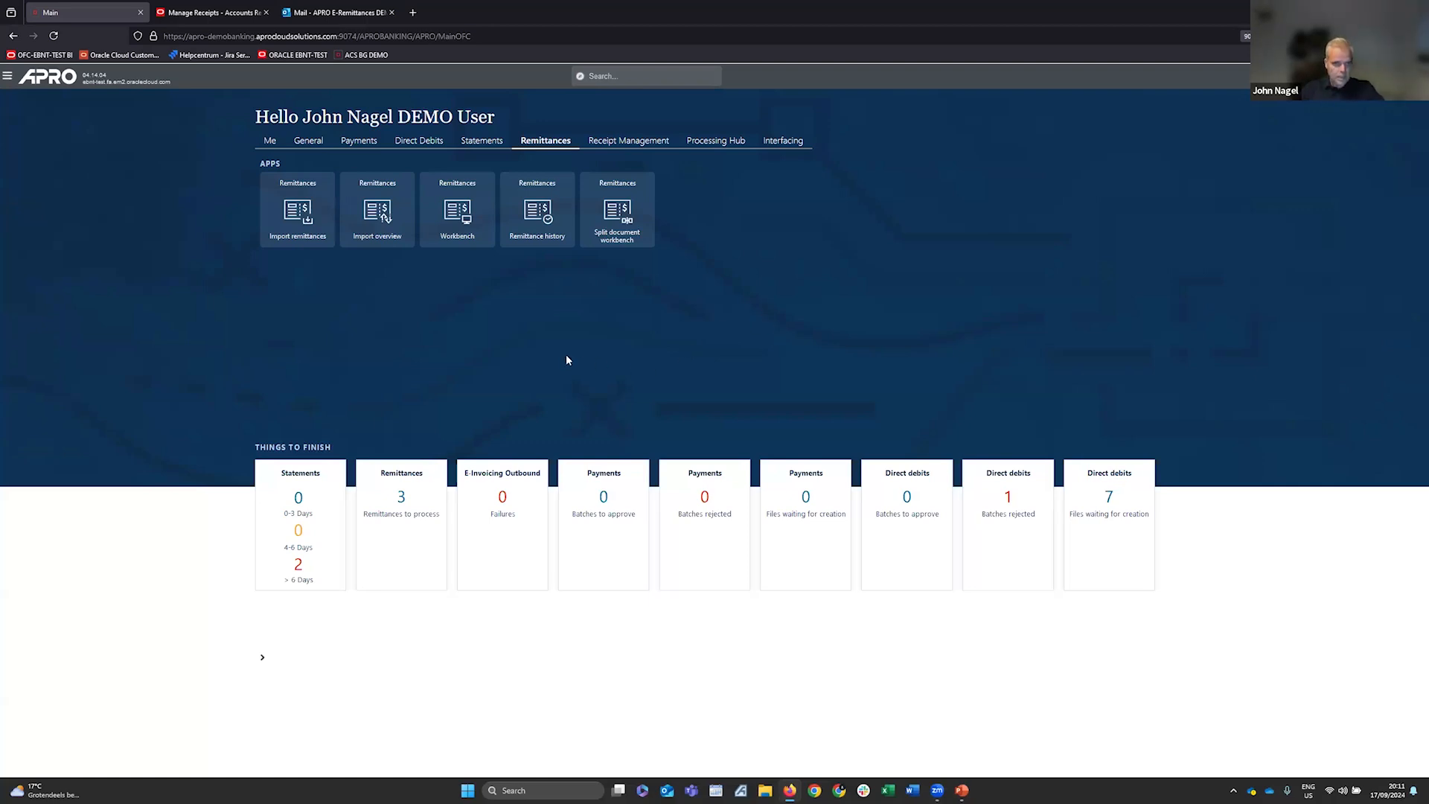
Open the remittances import overview and refresh it repeatedly to check the run and file statuses, then return to the home page
left_click(458, 237)
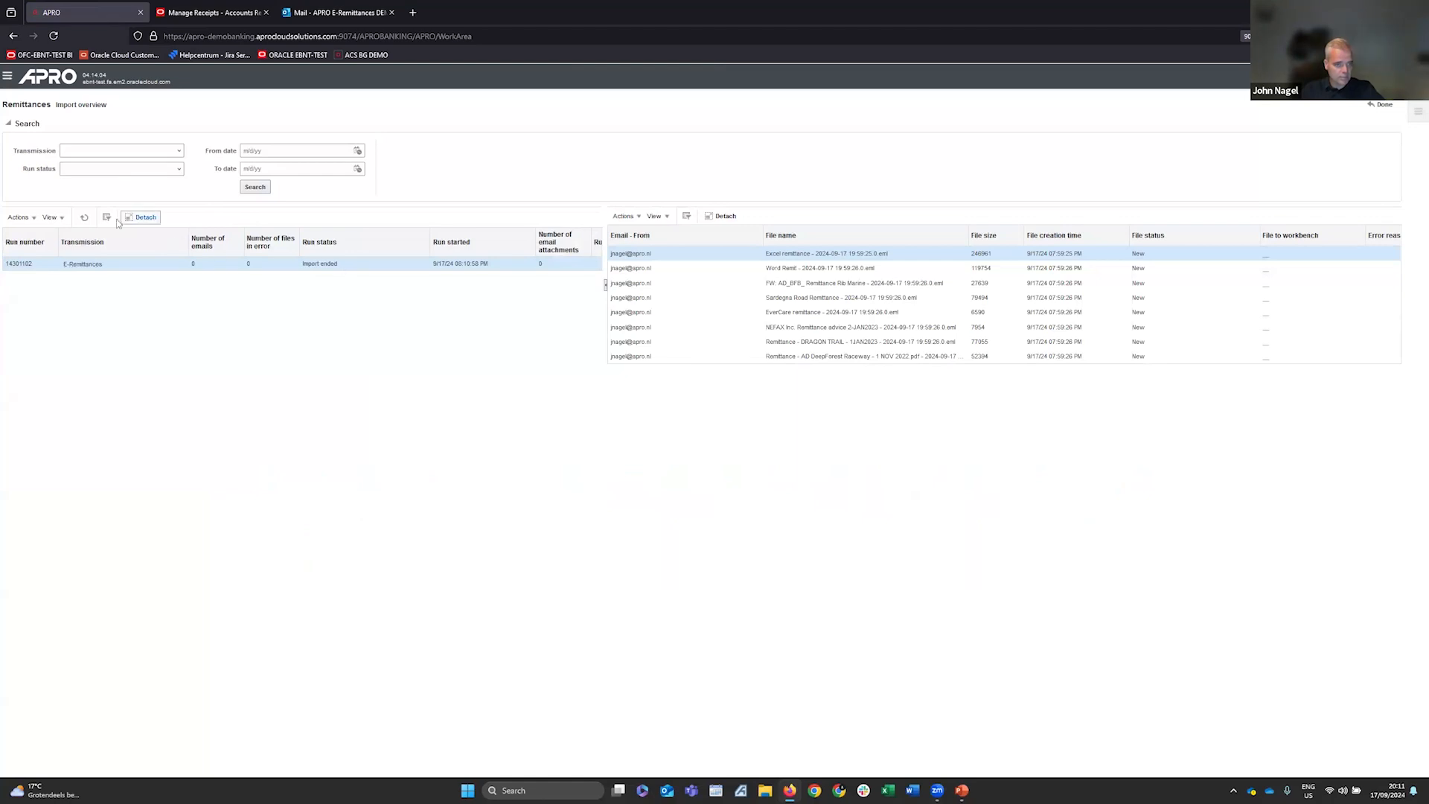
left_click(84, 218)
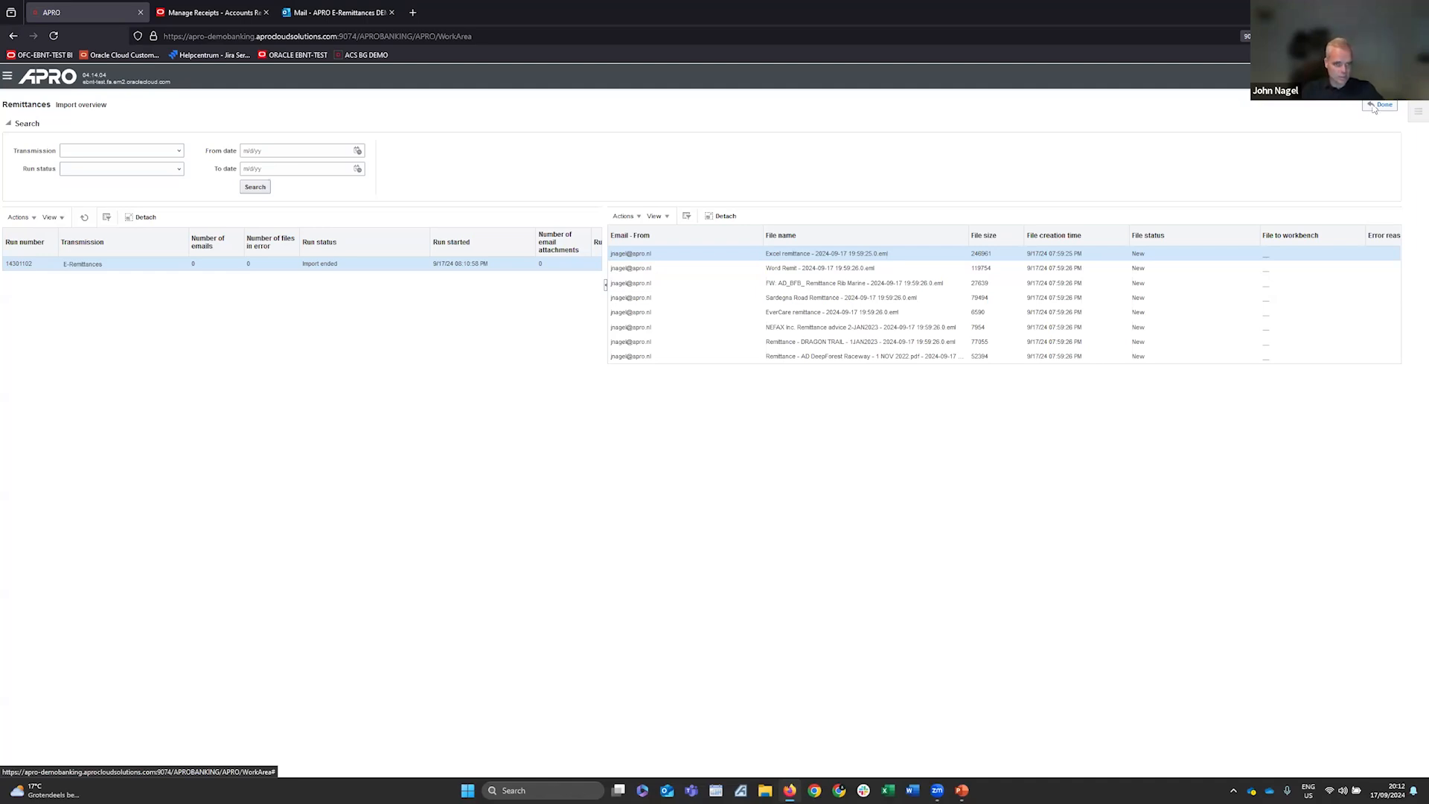
left_click(85, 218)
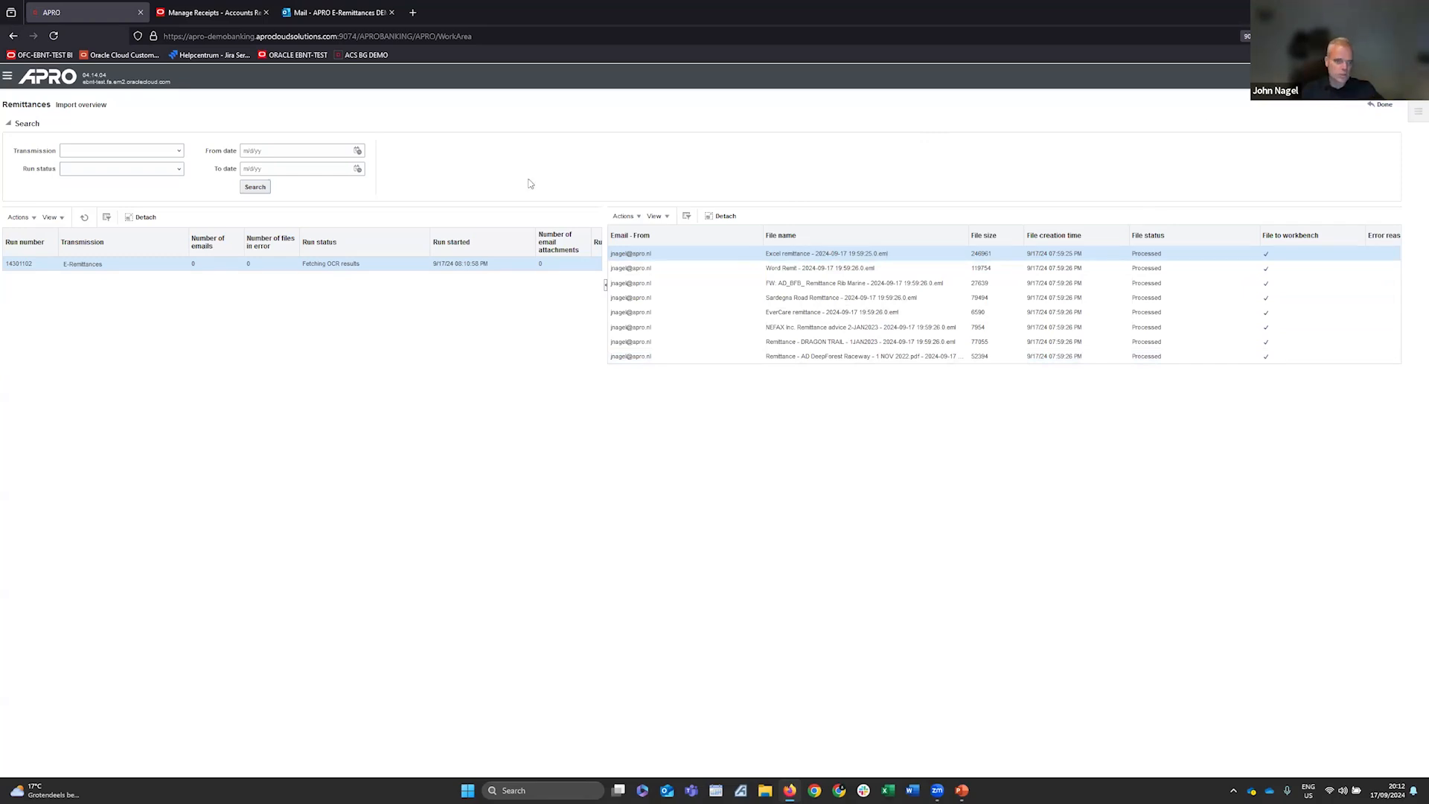
left_click(84, 219)
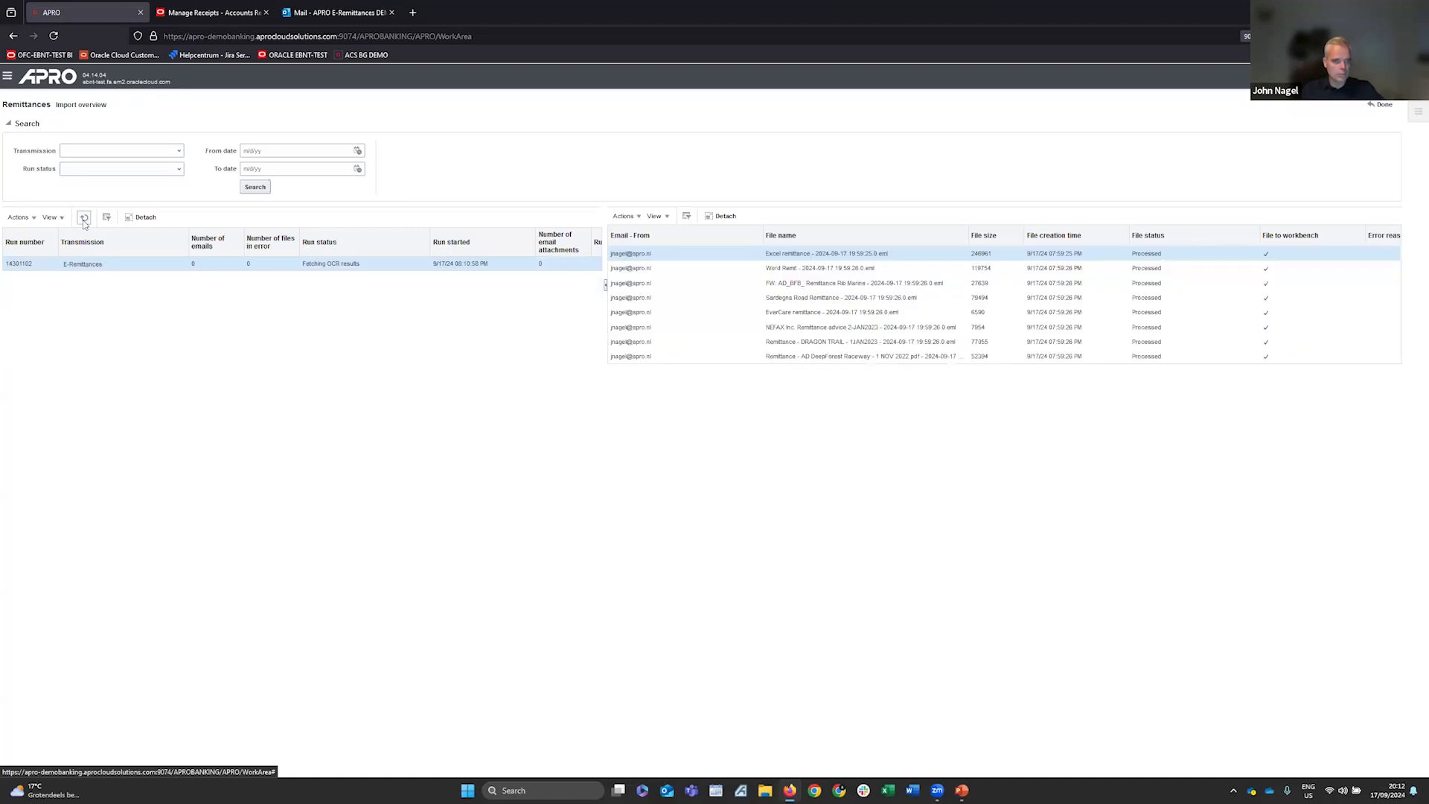
left_click(84, 218)
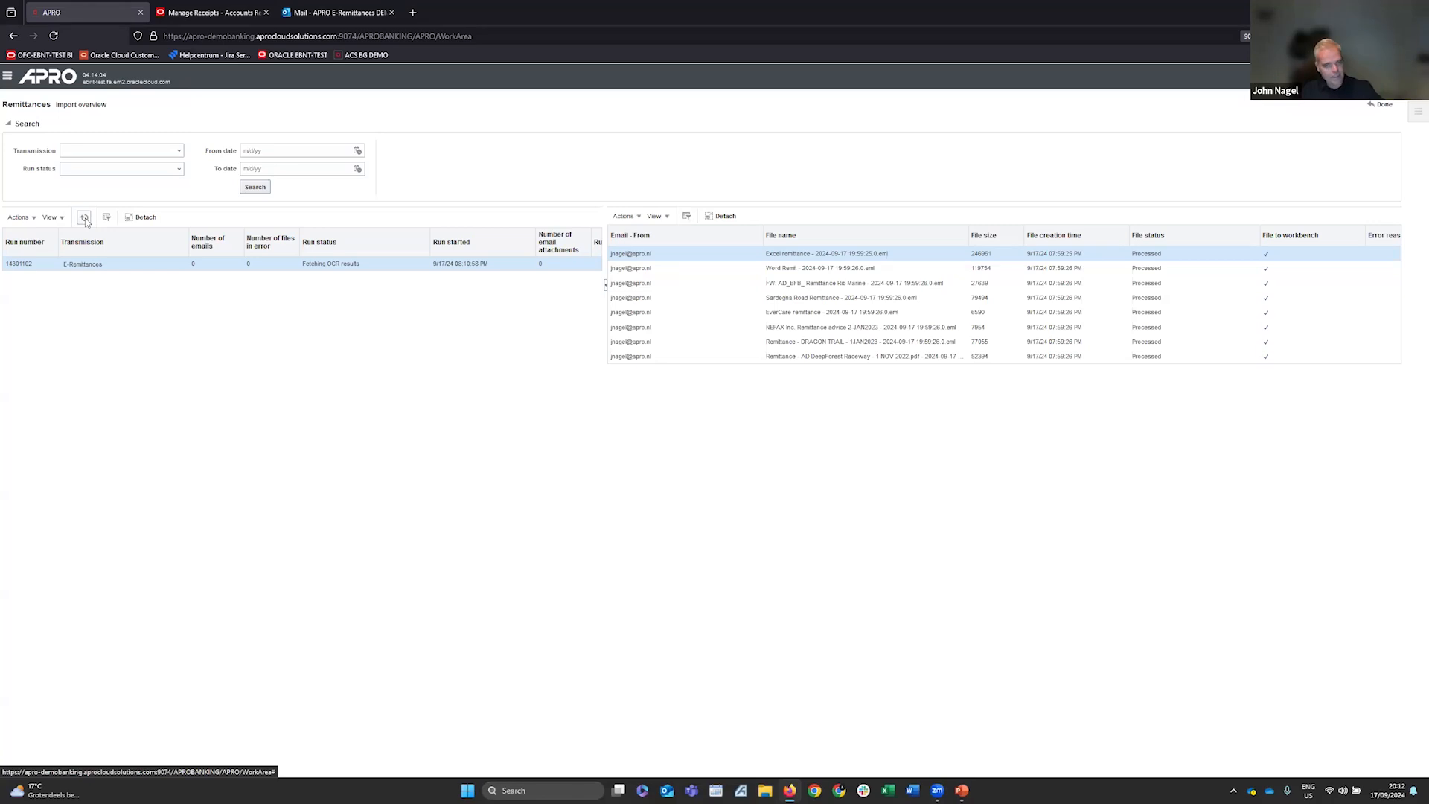
left_click(84, 218)
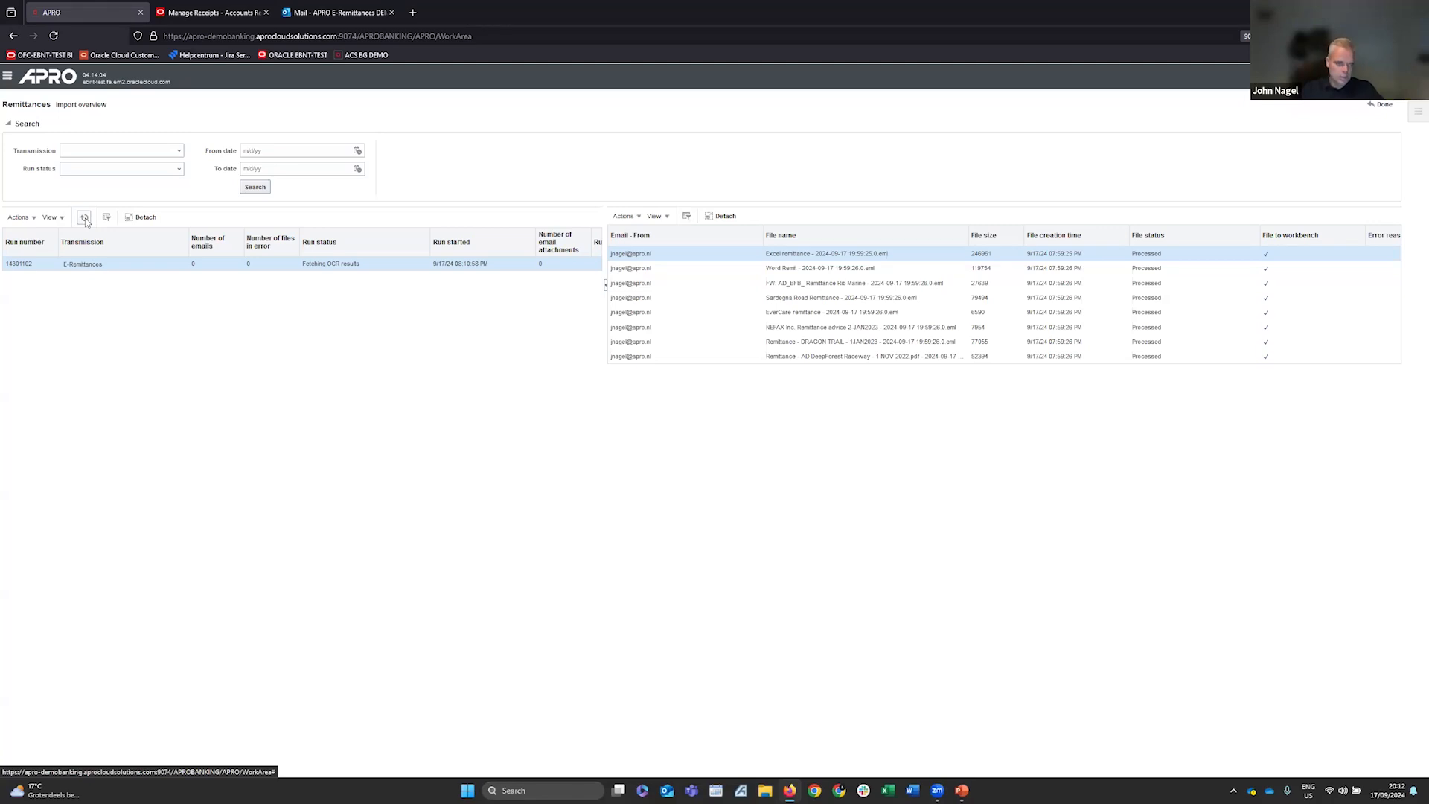
left_click(85, 218)
left_click(1381, 106)
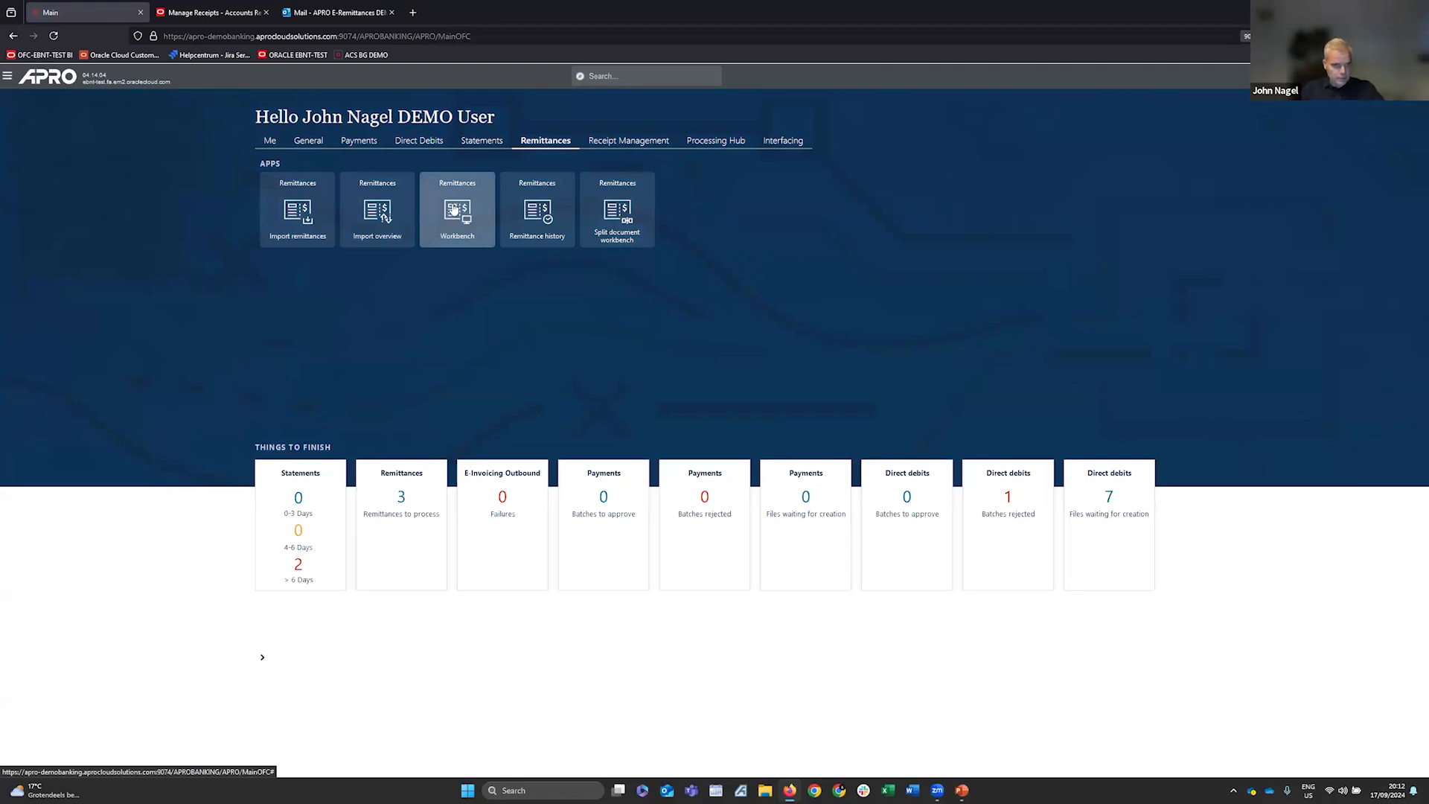
Reopen the import overview and keep refreshing the run status to follow header and line recognition, then leave it
left_click(381, 212)
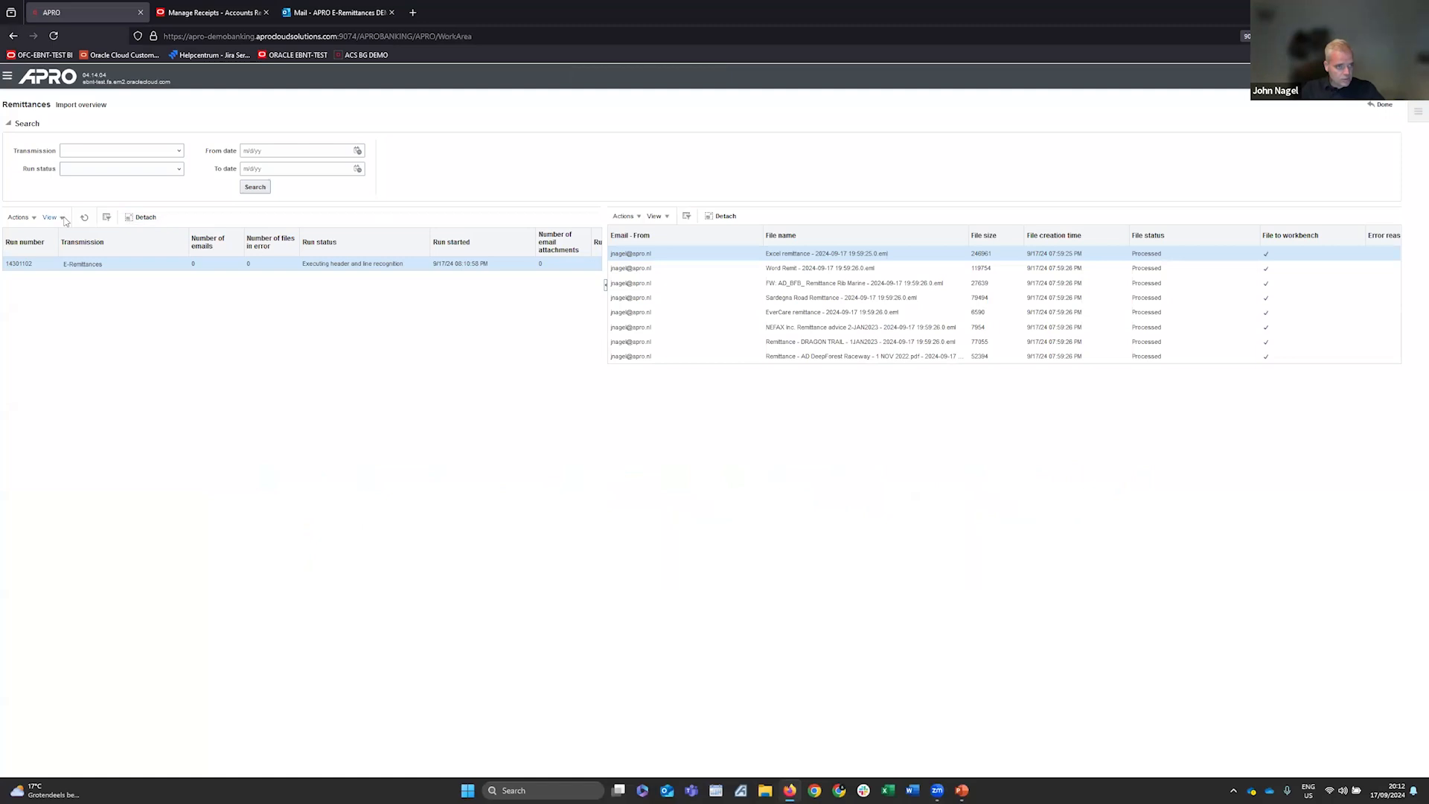
left_click(84, 219)
left_click(85, 219)
left_click(85, 218)
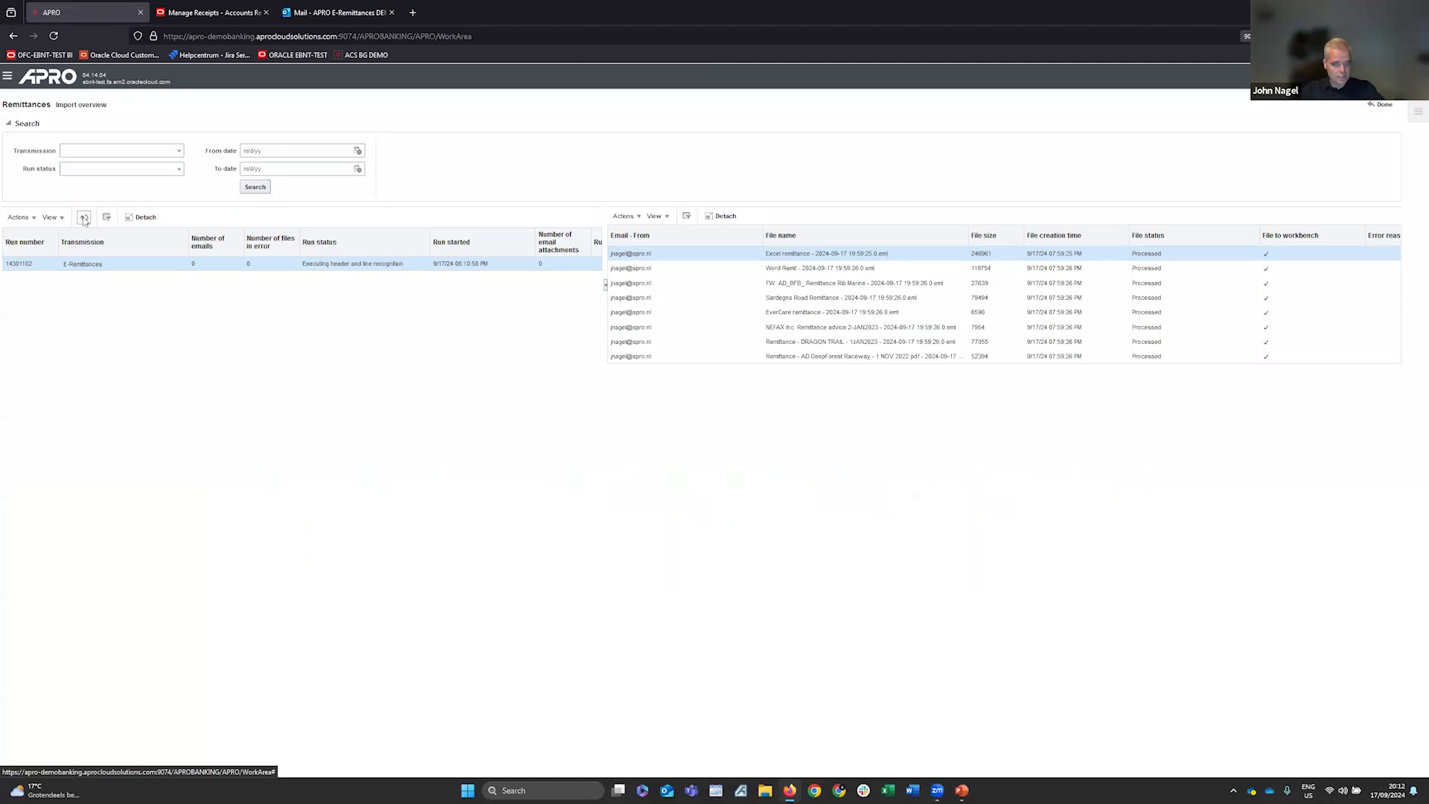
left_click(84, 219)
left_click(84, 218)
left_click(84, 219)
left_click(85, 217)
left_click(1381, 104)
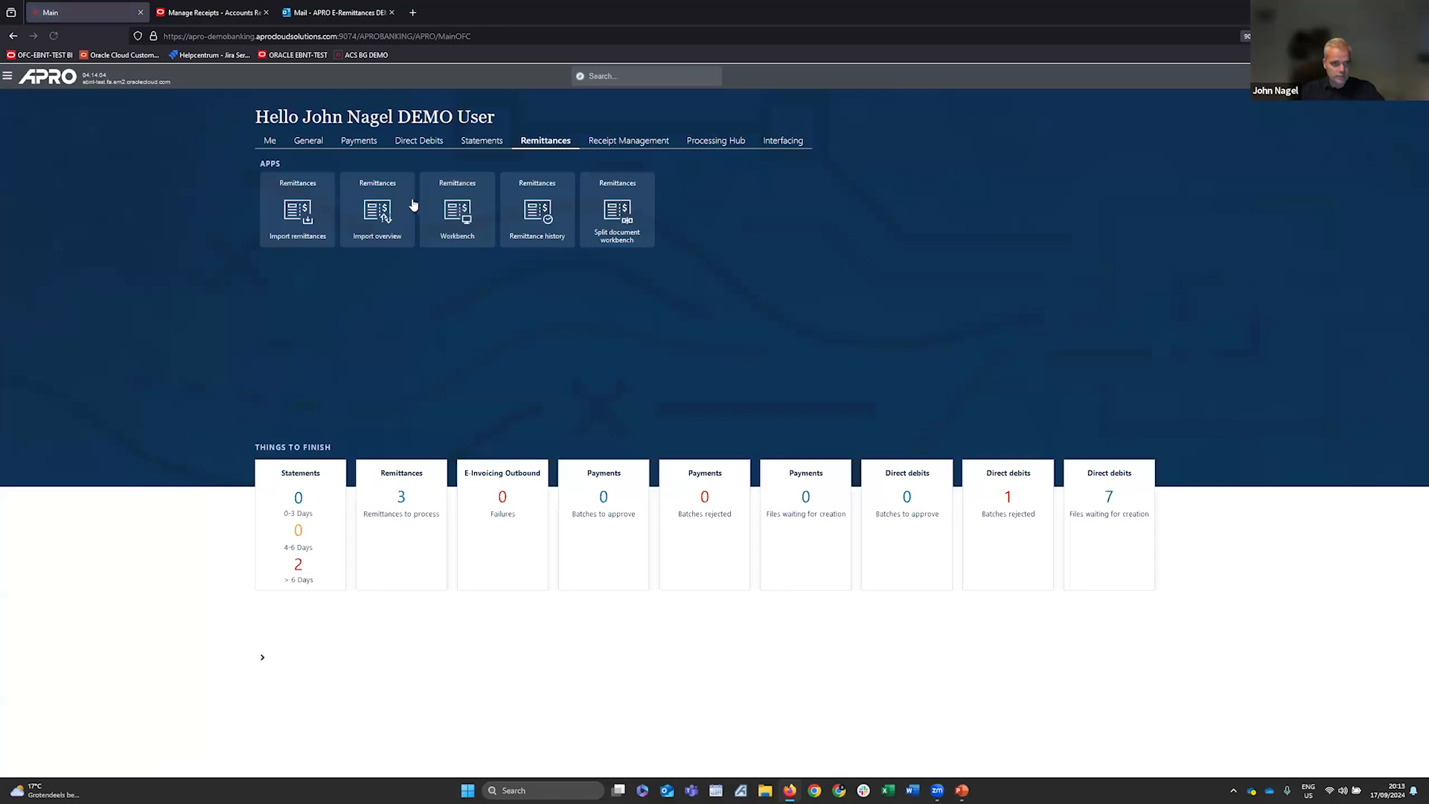
List the validated remittances in the Workbench and open the AD_Deep Forest Raceway remittance with its document image alongside
left_click(454, 198)
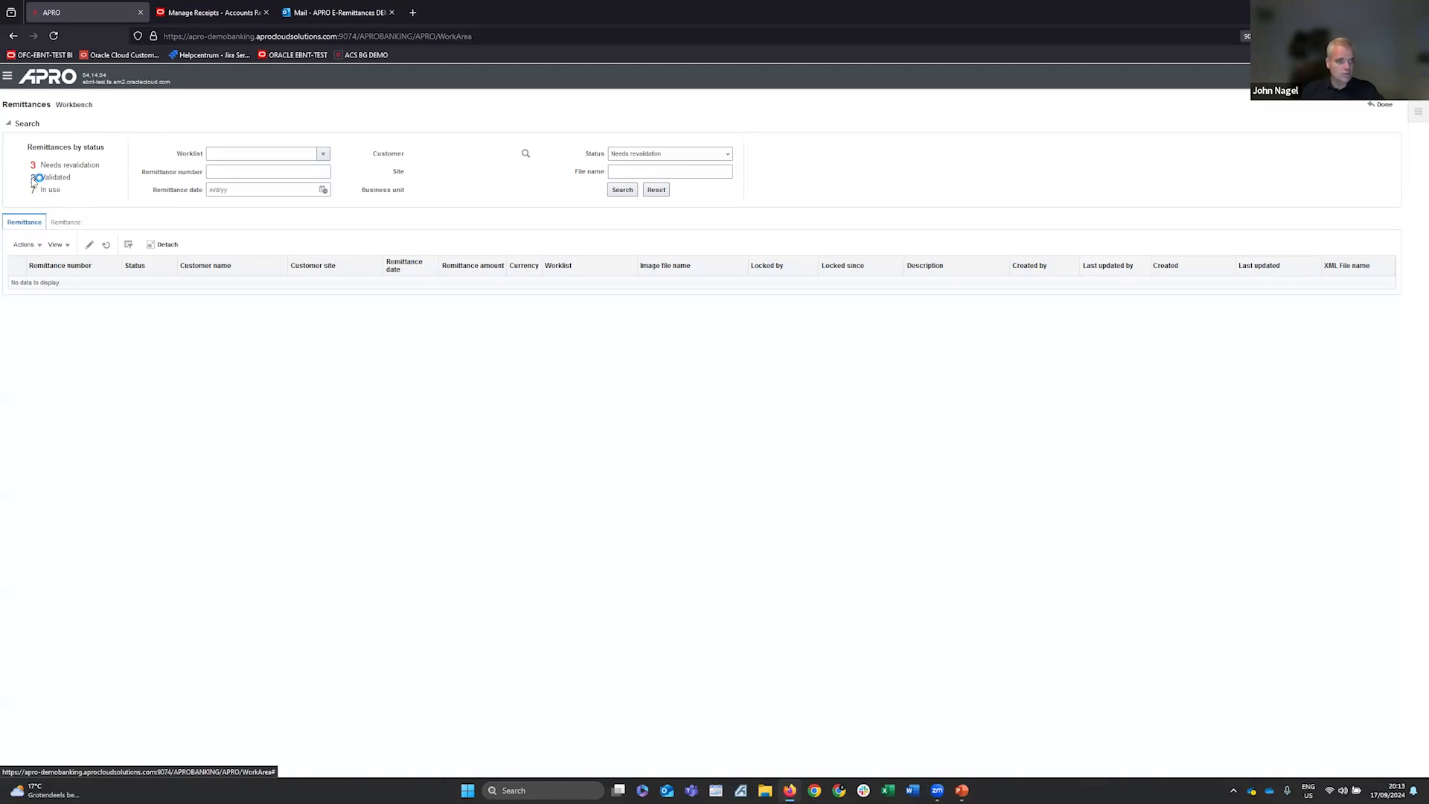
left_click(33, 178)
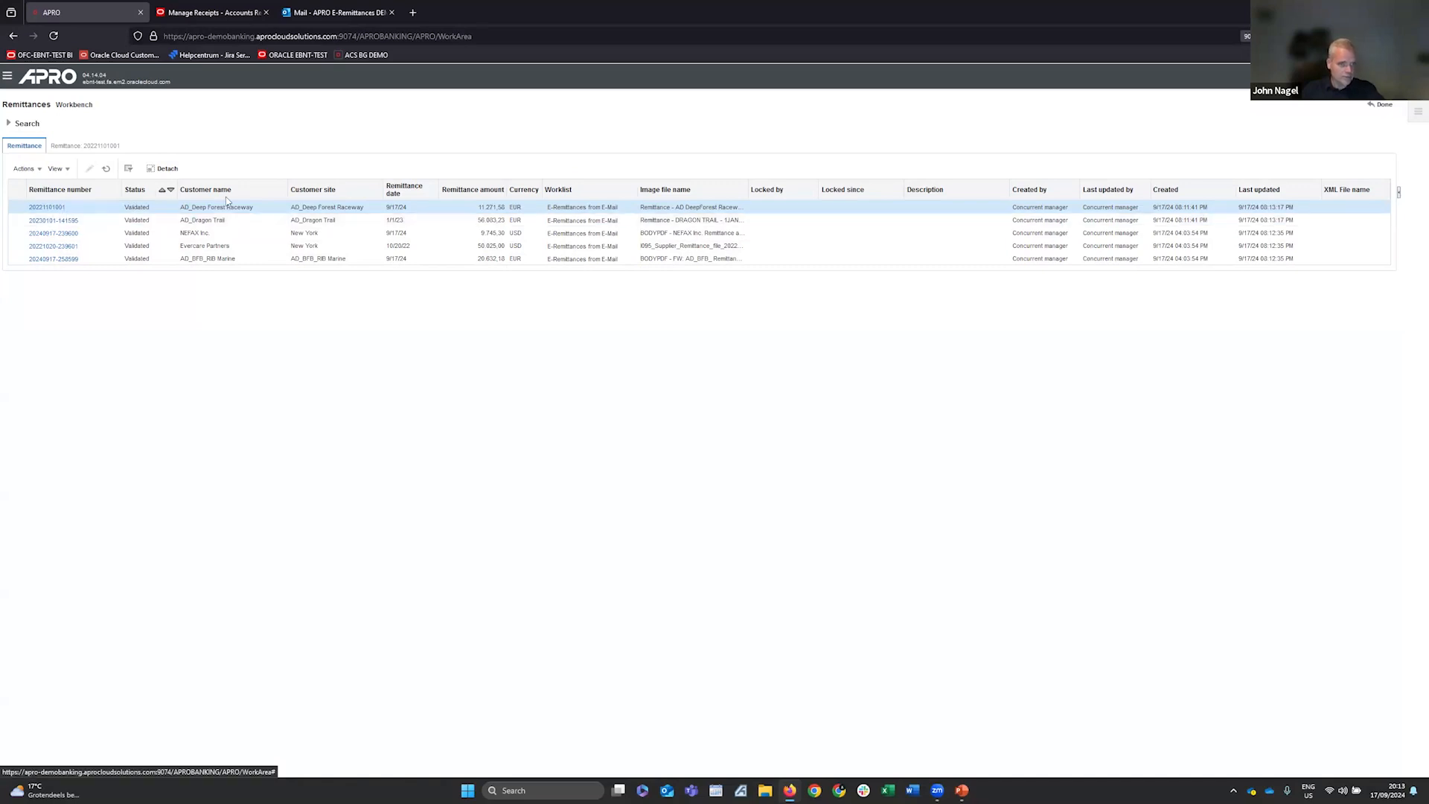
left_click(48, 207)
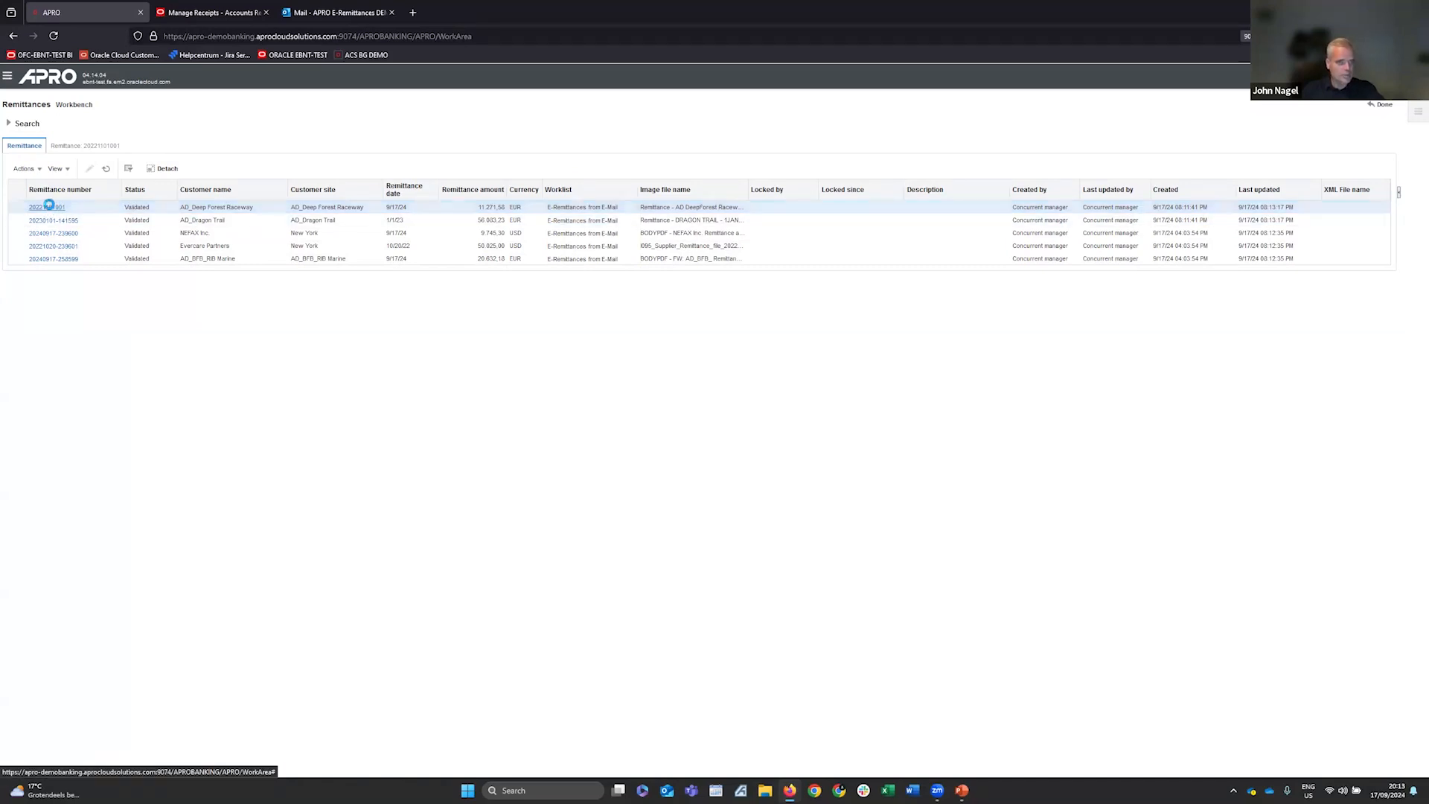
left_click(849, 434)
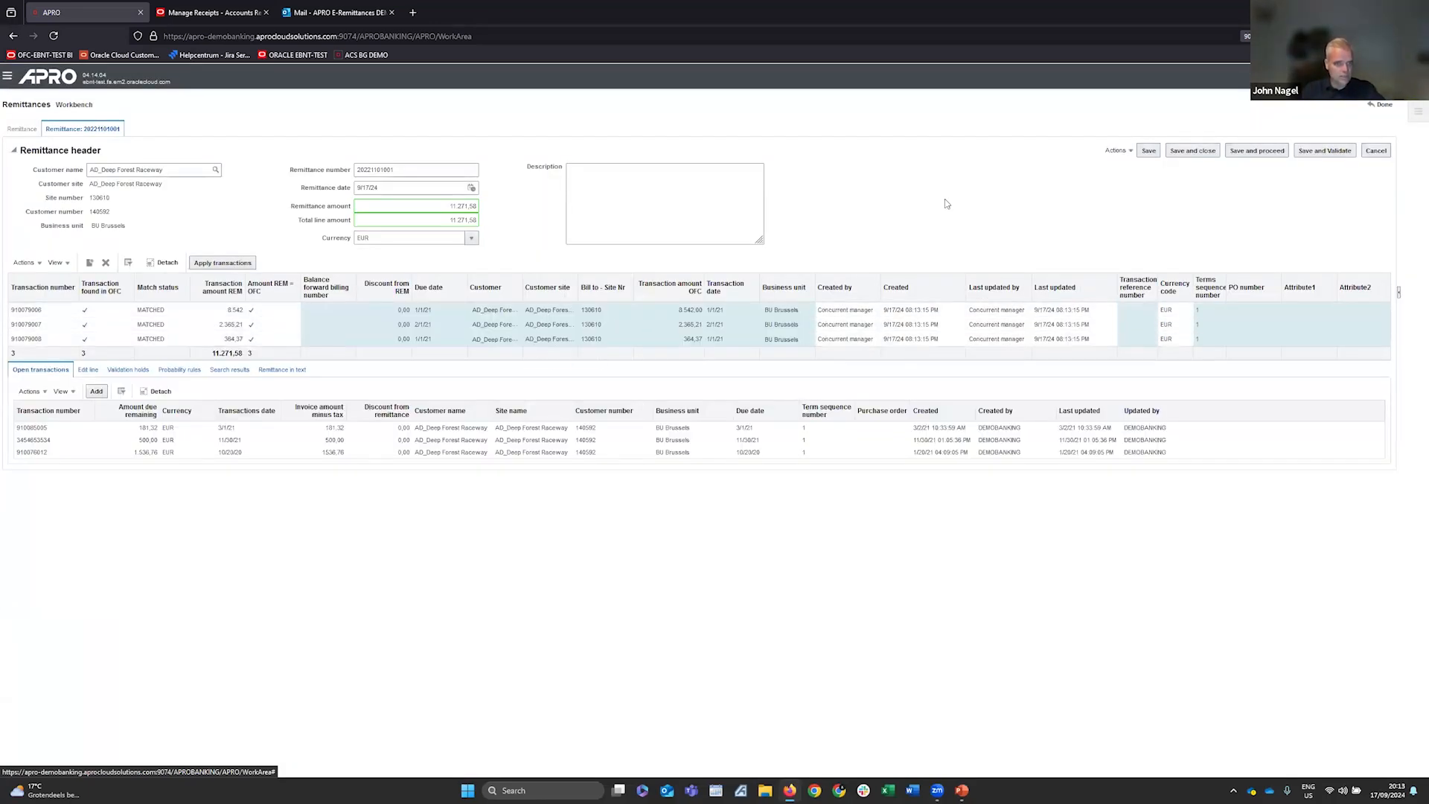
left_click(1398, 293)
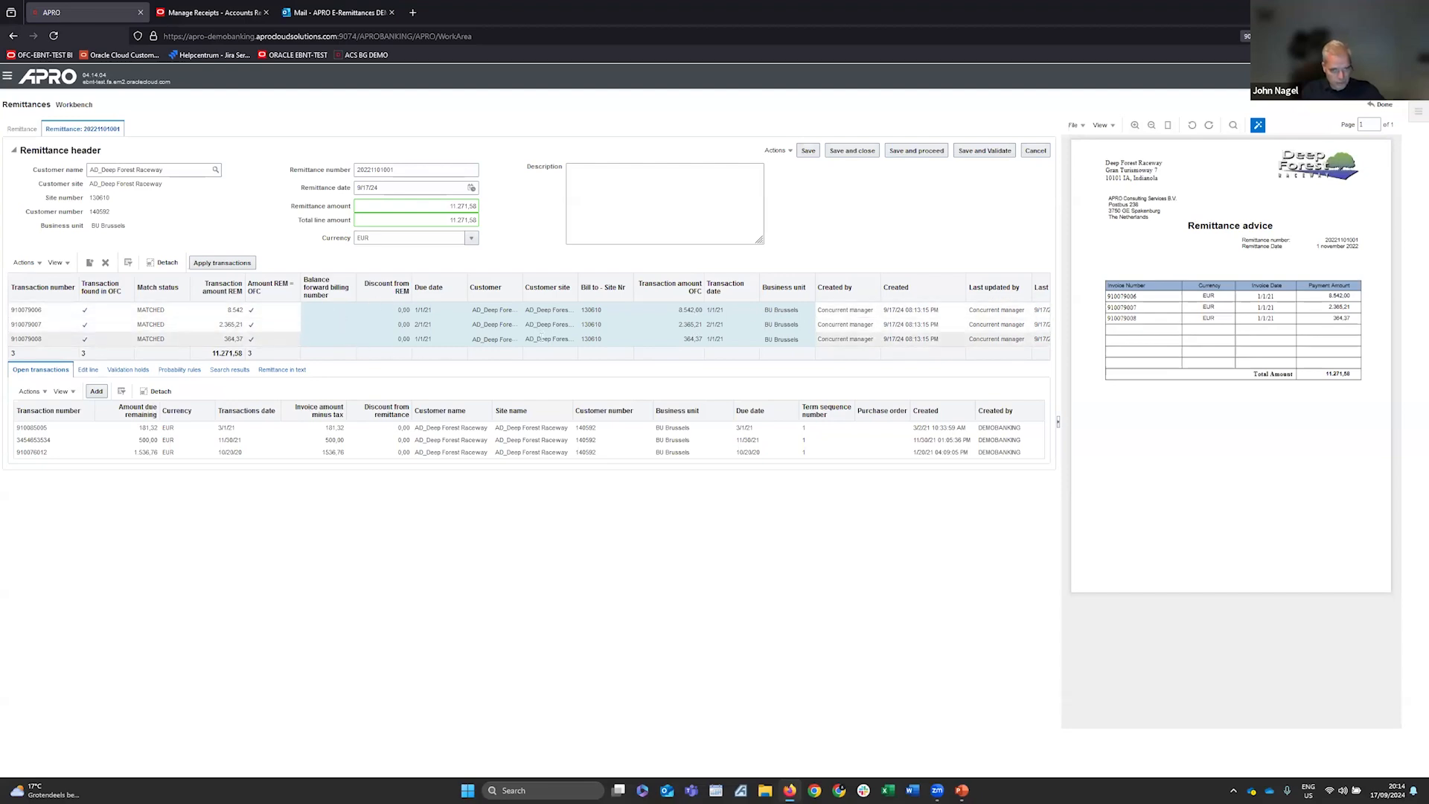
Enlarge the page to compare the matched transactions with the remittance advice, then save and validate the Deep Forest Raceway remittance
key("ctrl+plus")
key("ctrl+plus")
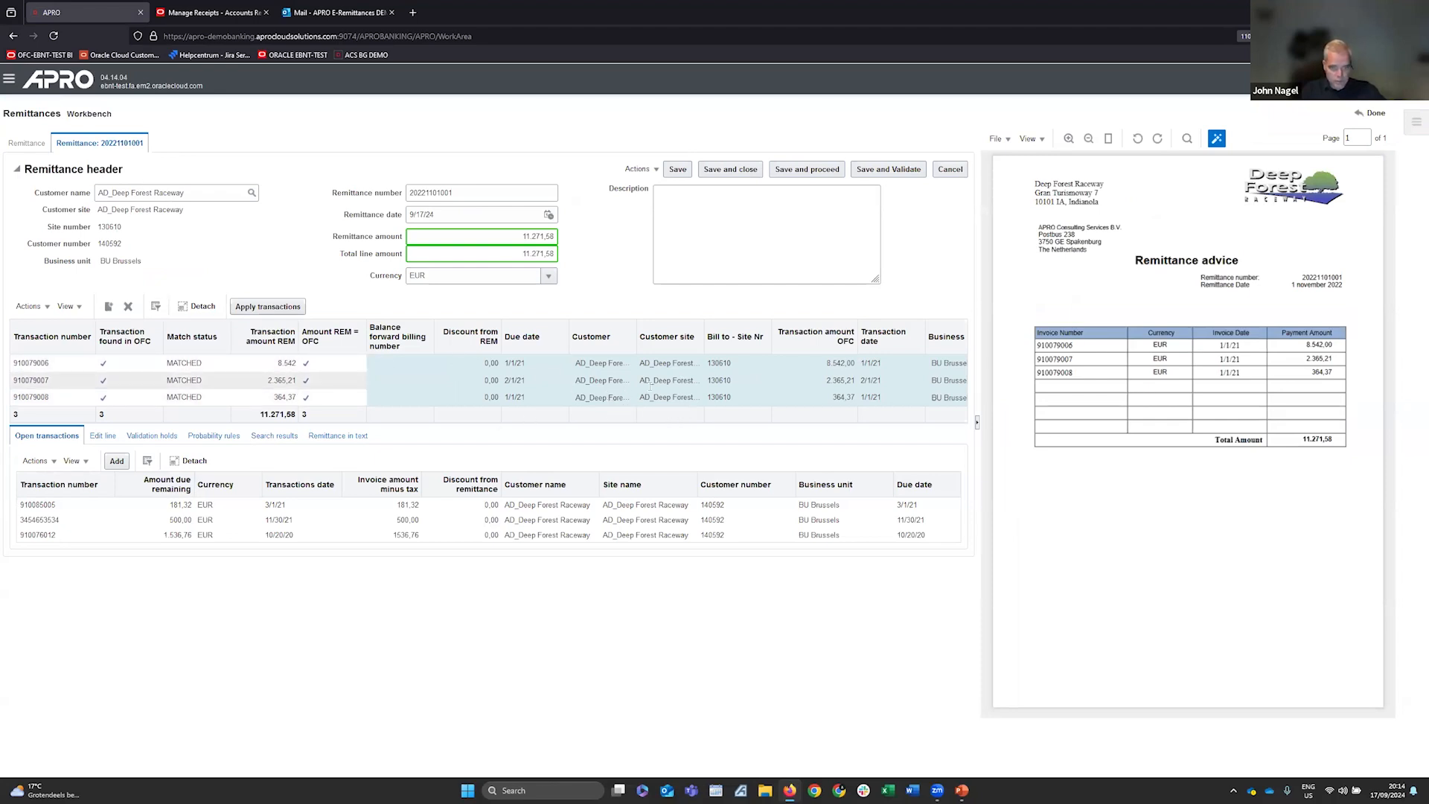
scroll(729, 388, "right", 2)
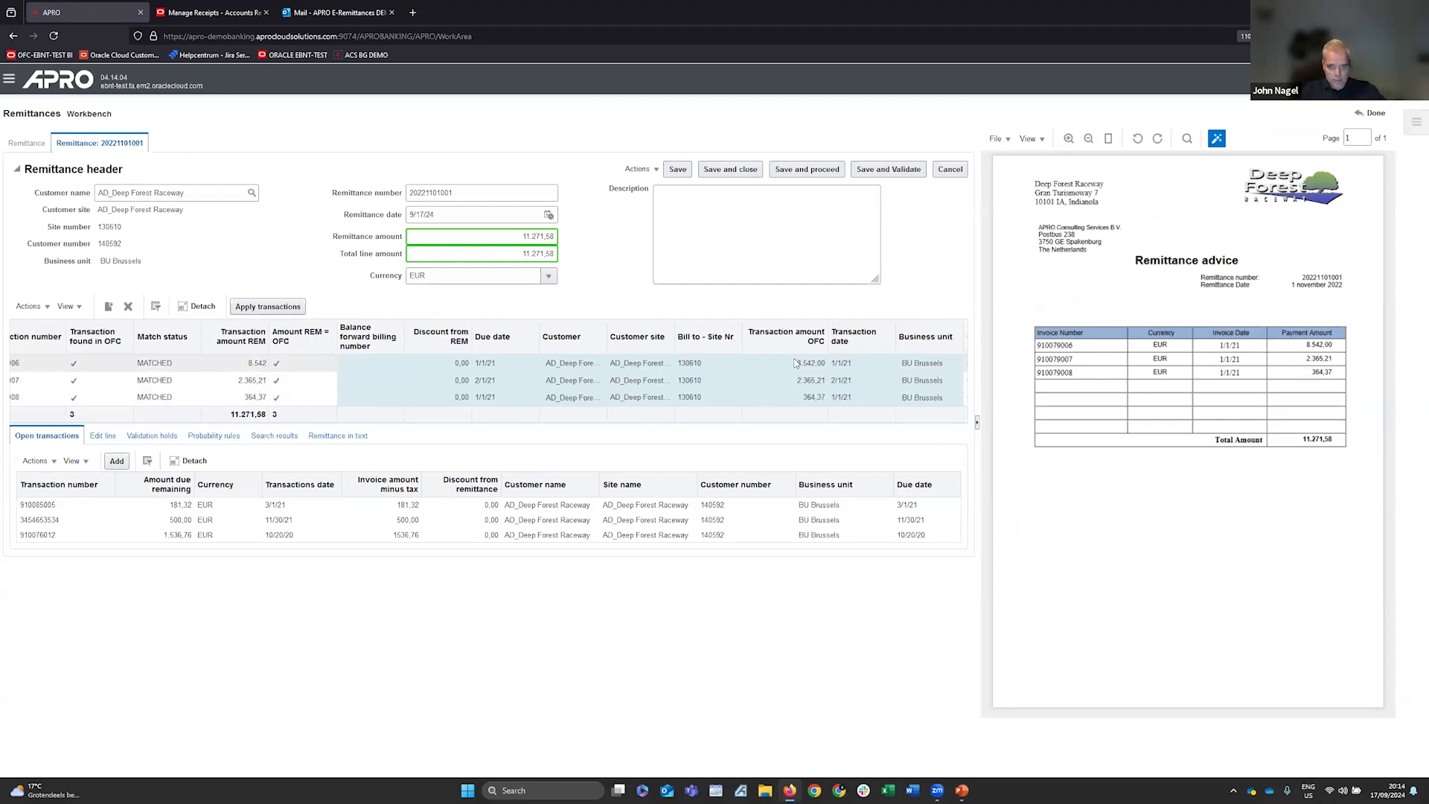
scroll(793, 395, "left", 2)
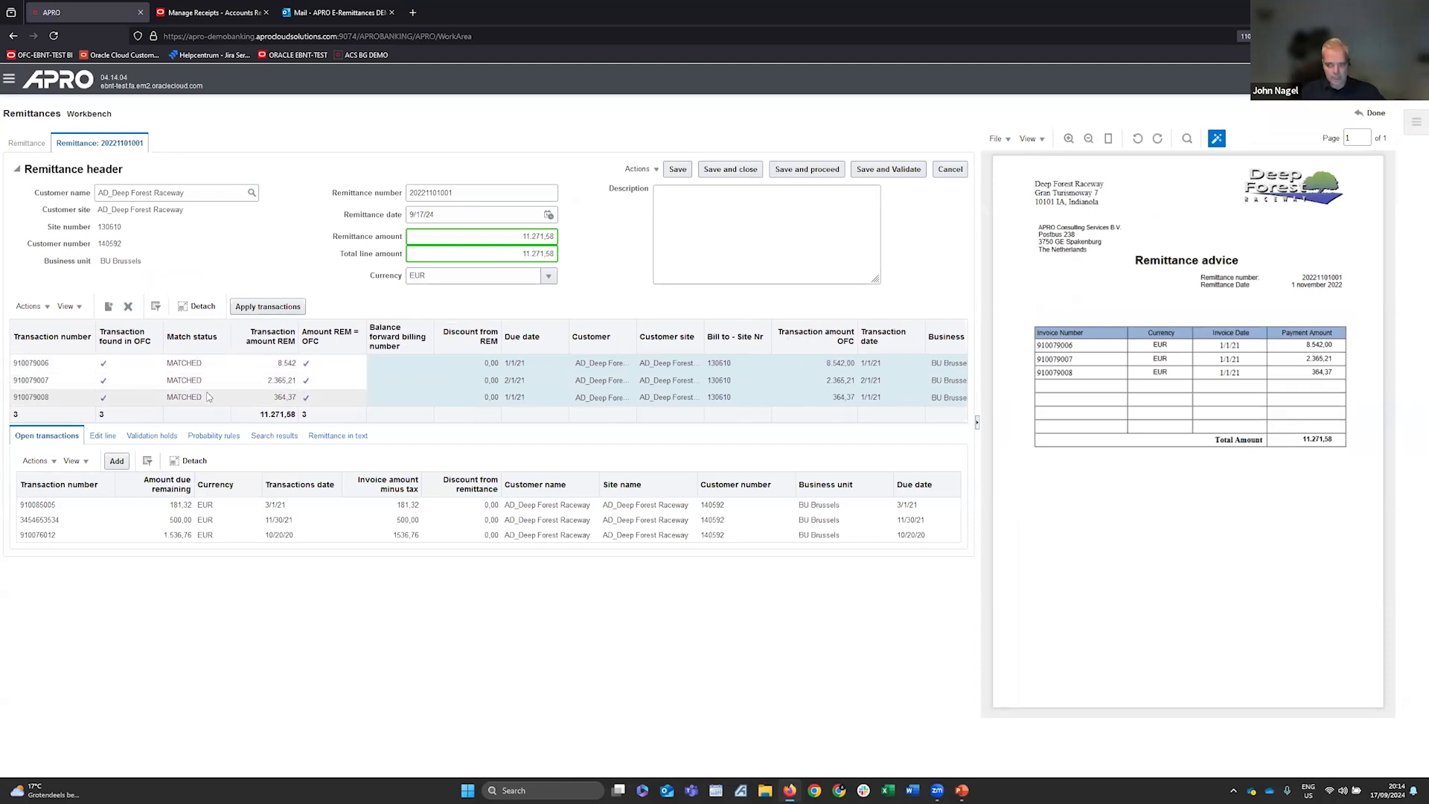
left_click(882, 170)
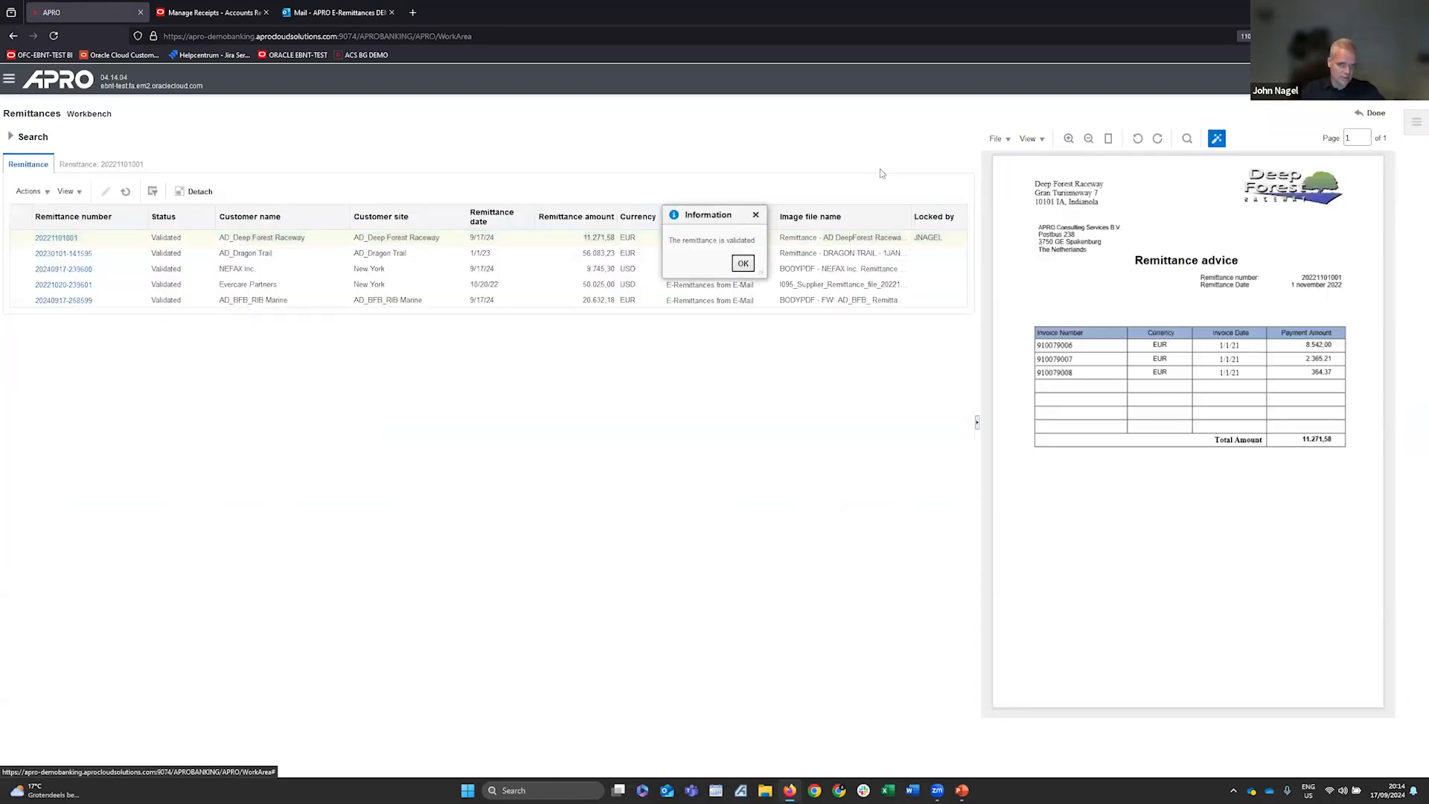
left_click(744, 265)
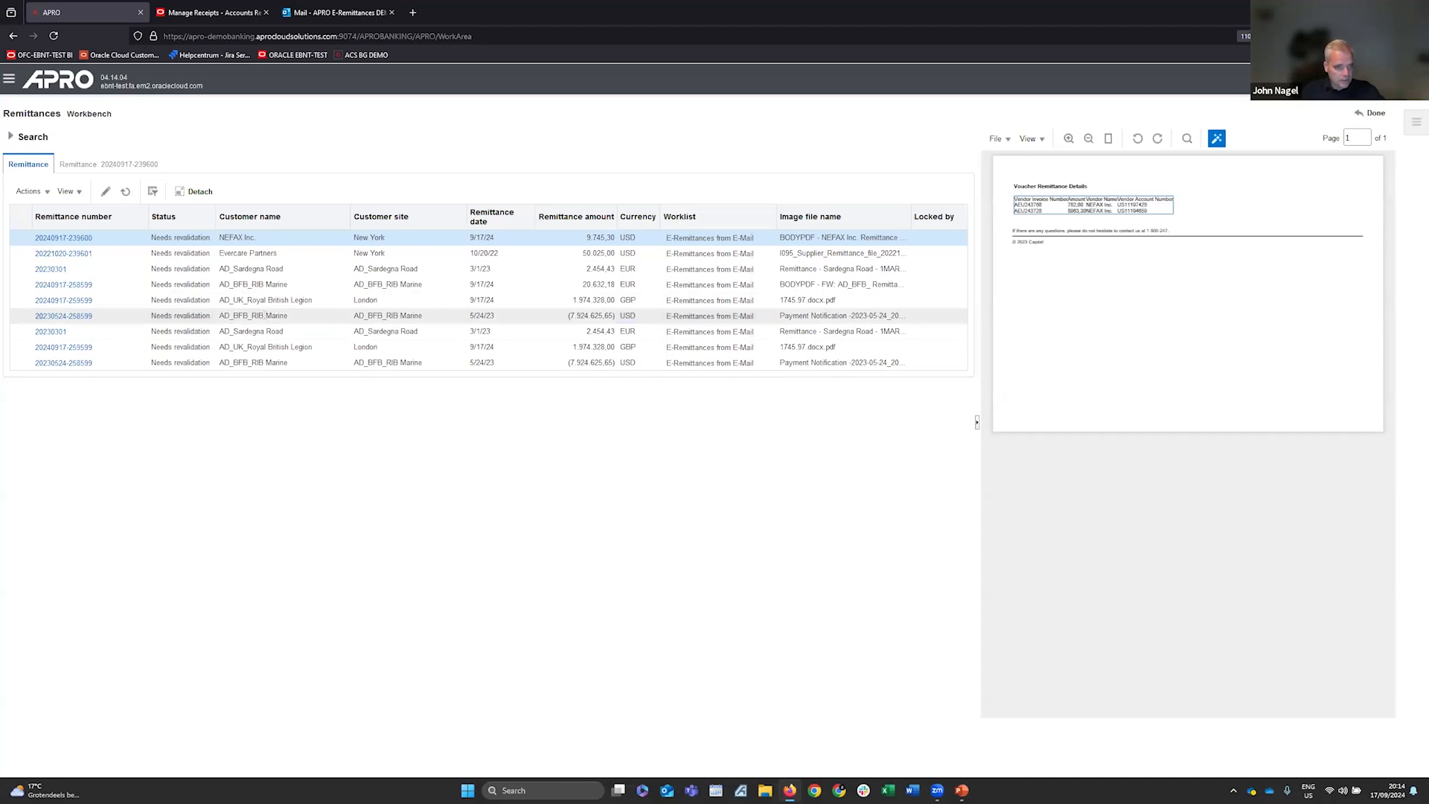
Open the AD_BFB_RIB Marine remittance dated 5/24/23 that needs revalidation and look through its multi-page payment document
left_click(75, 316)
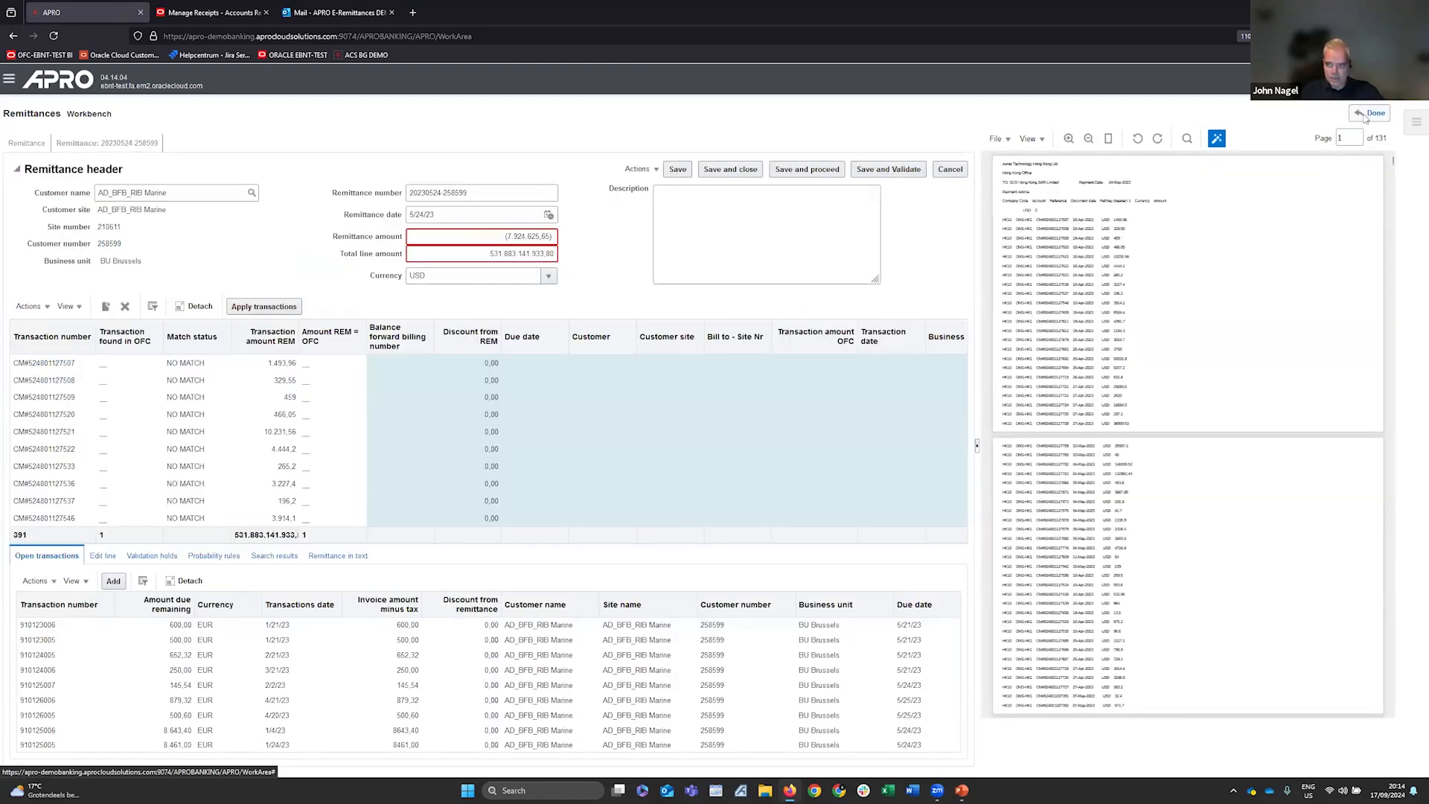
scroll(1179, 357, "down", 10)
scroll(1177, 357, "down", 20)
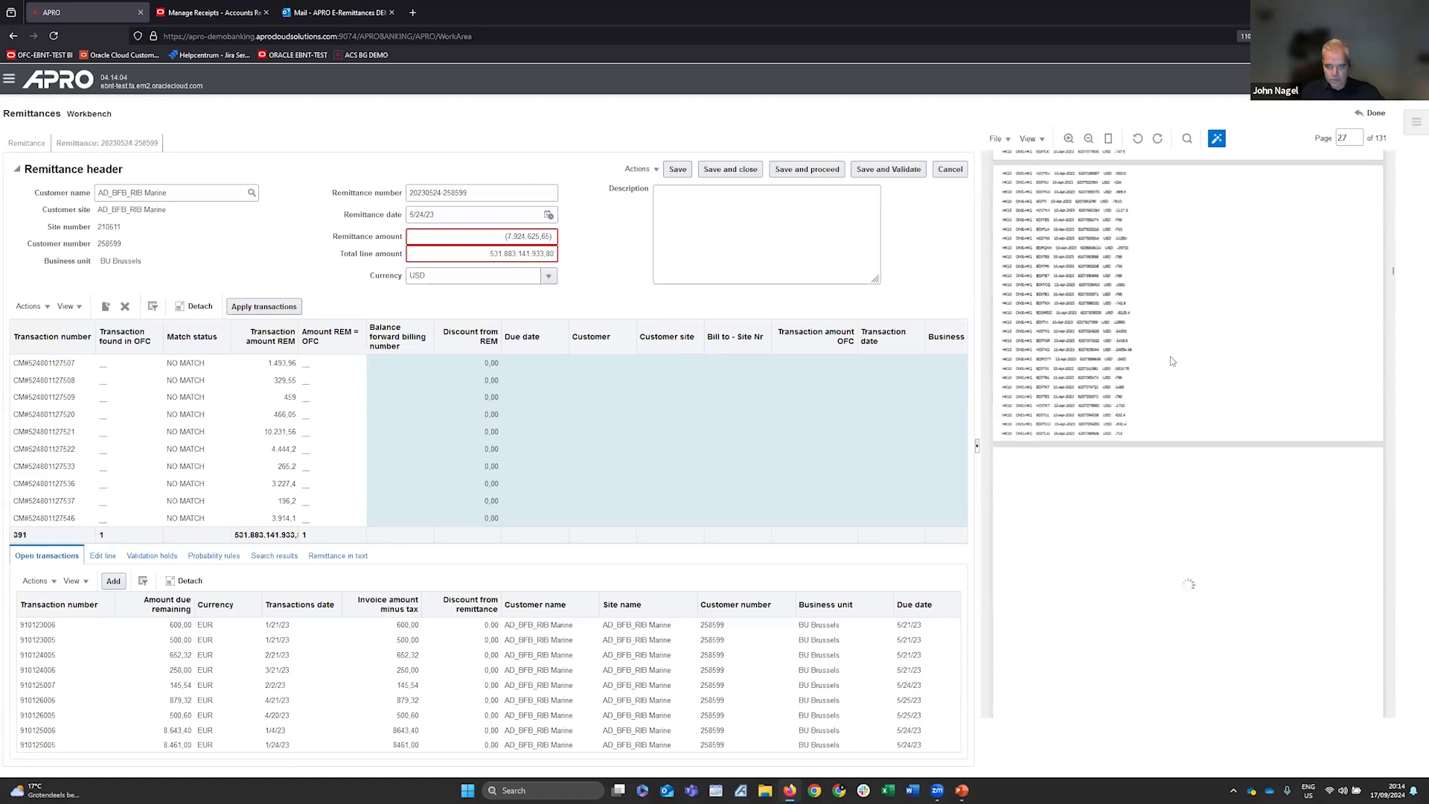
Look further through the payment document, try changing the RIB Marine remittance amount to 0, and leave the remittance without saving
scroll(1169, 362, "down", 20)
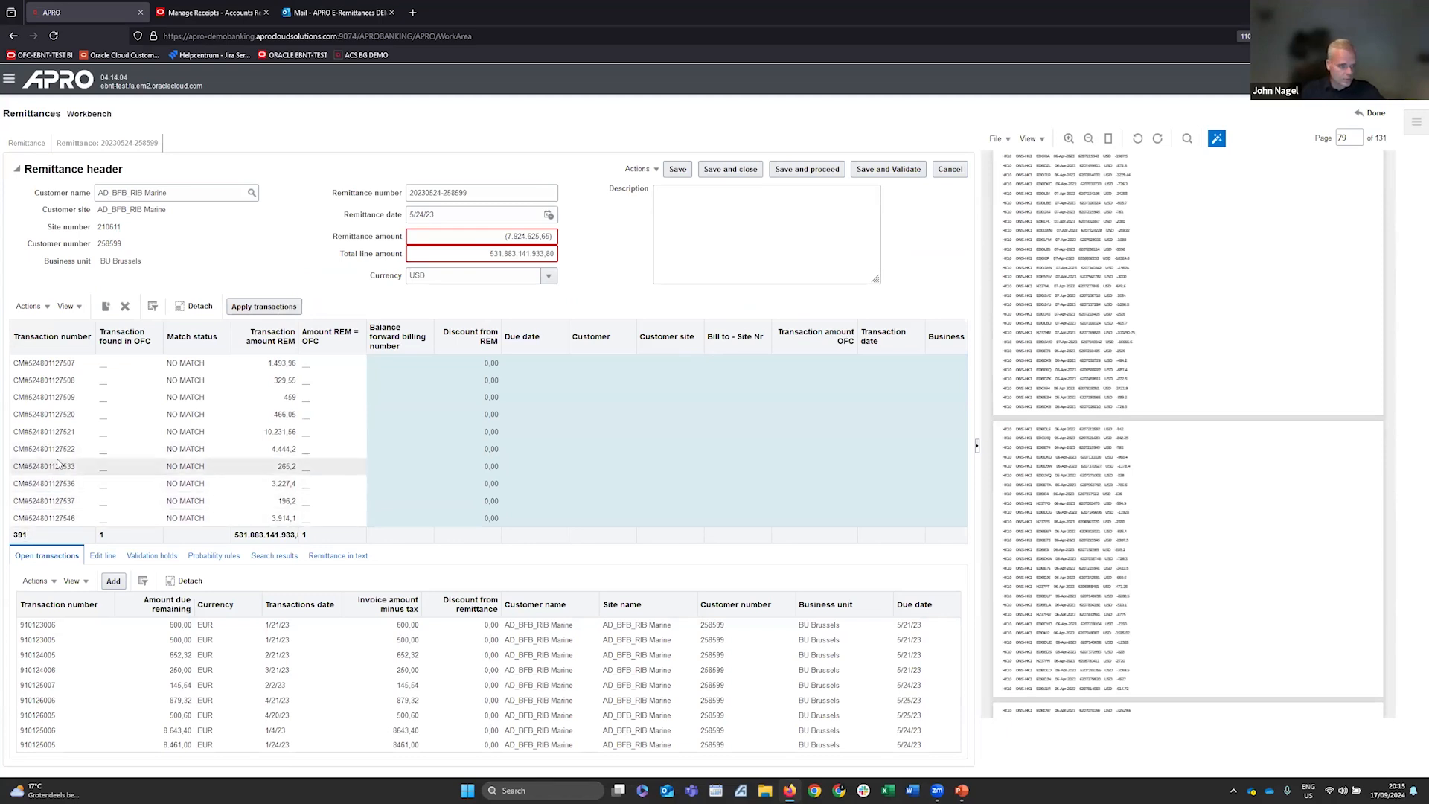
left_click(1369, 116)
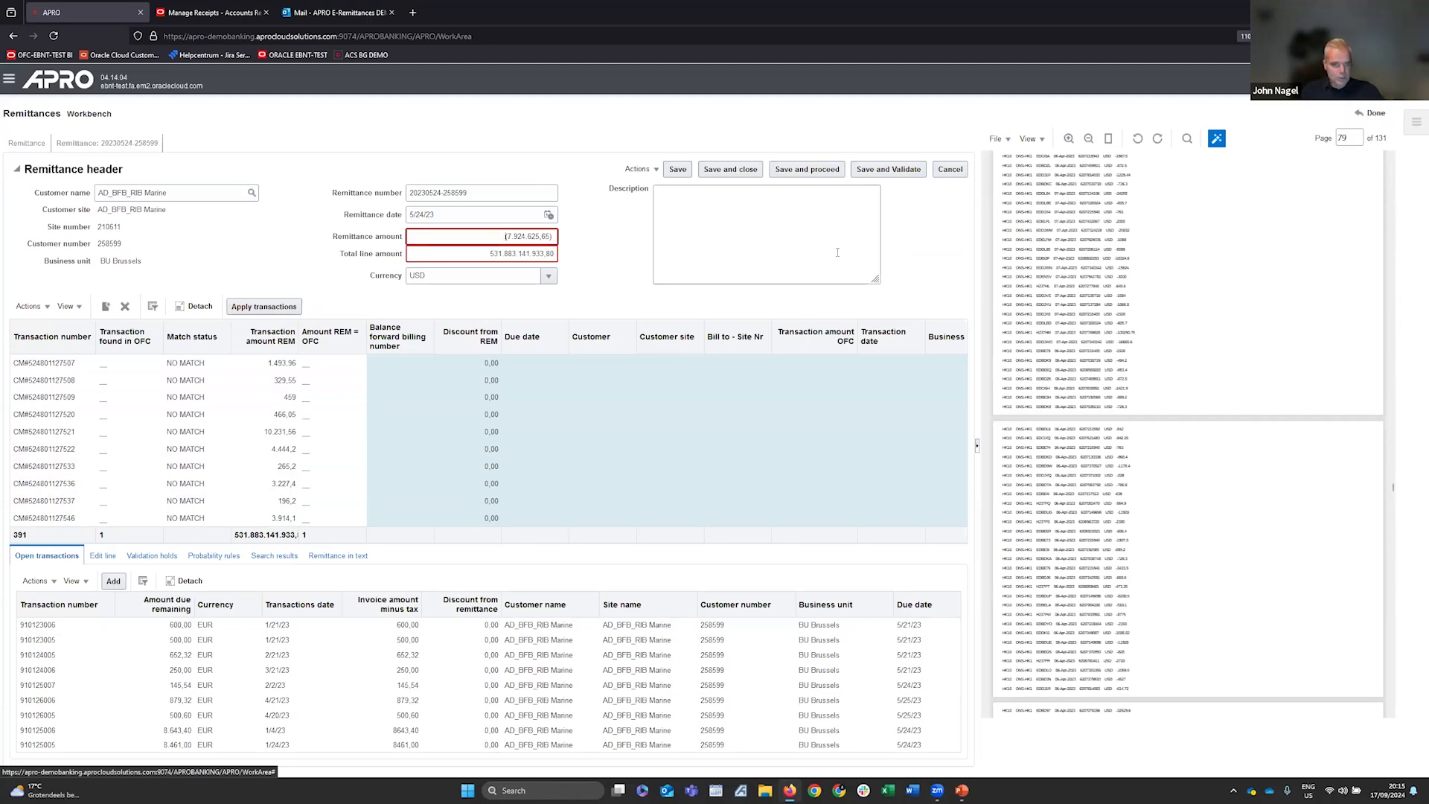
triple_click(480, 240)
key("BackSpace")
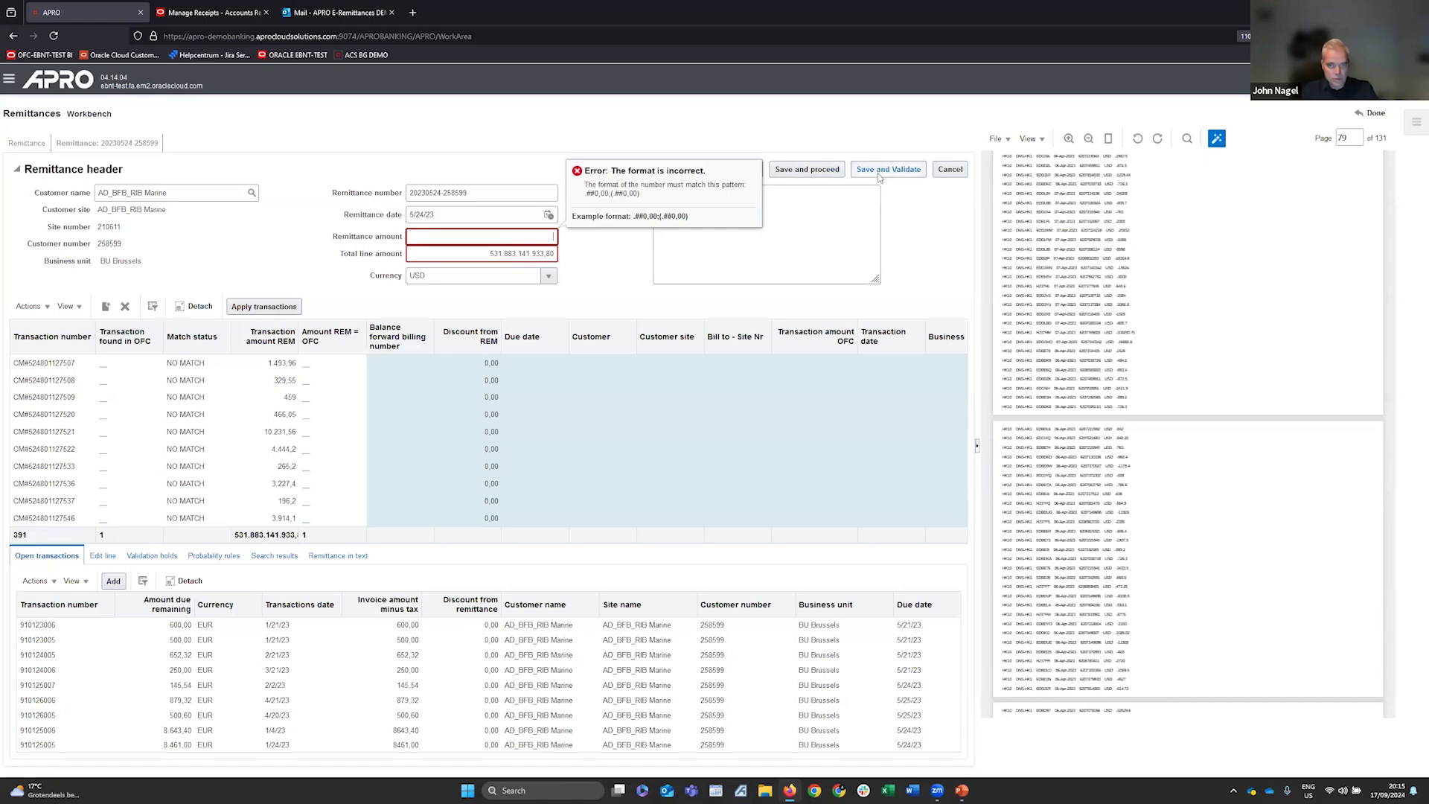
type("0")
key("Tab")
left_click(946, 173)
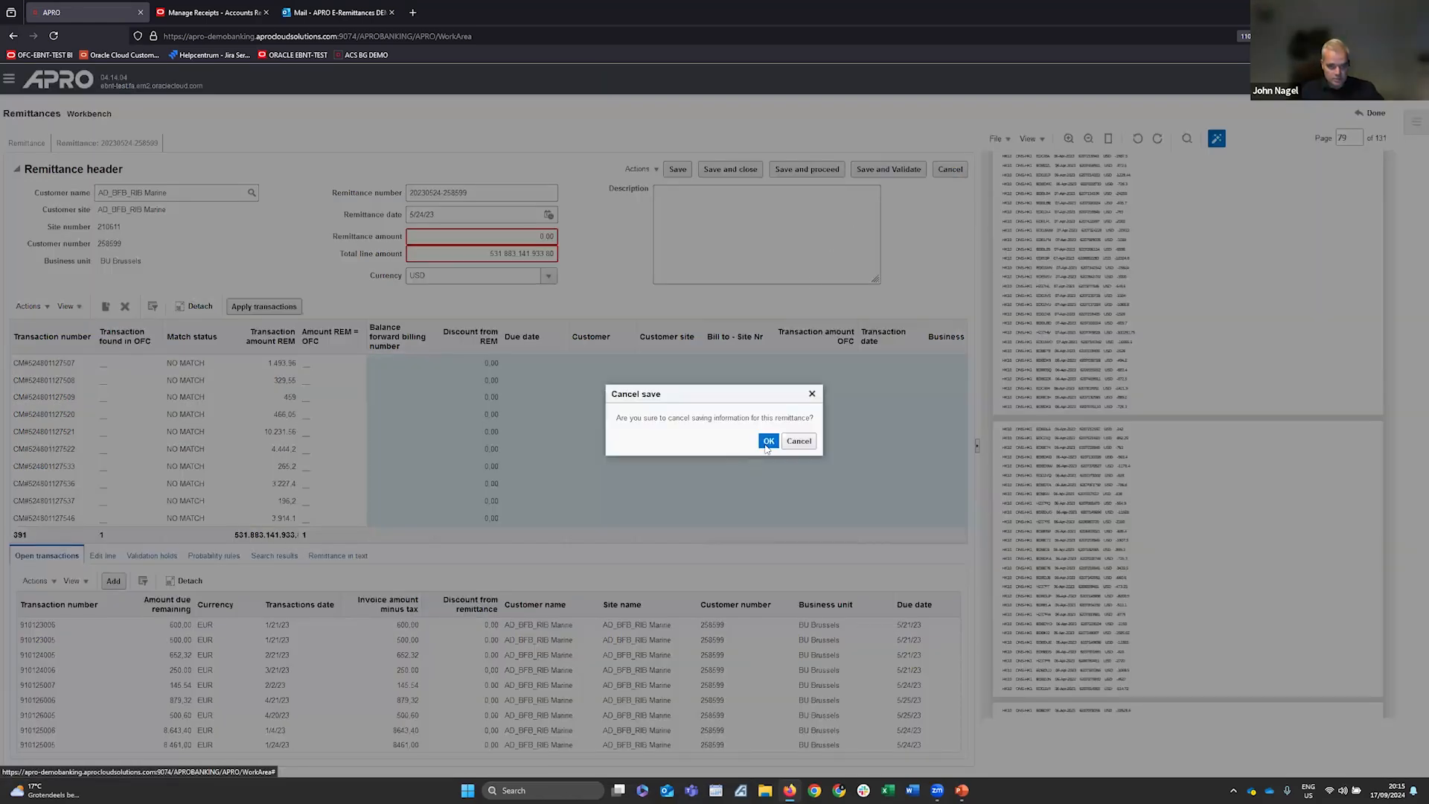
left_click(768, 442)
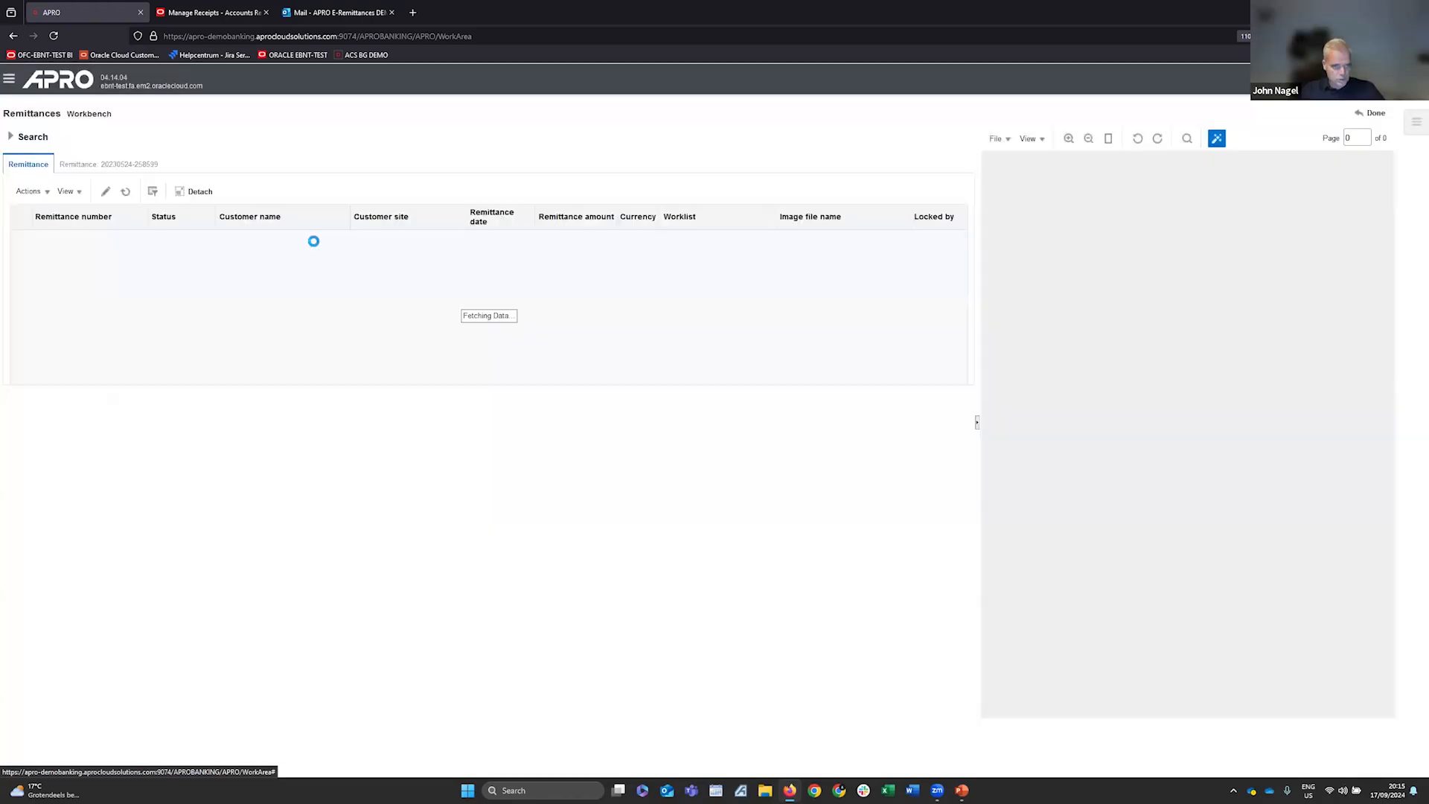
Return to the home page, reopen the Remittances Workbench and list the validated remittances
left_click(1376, 113)
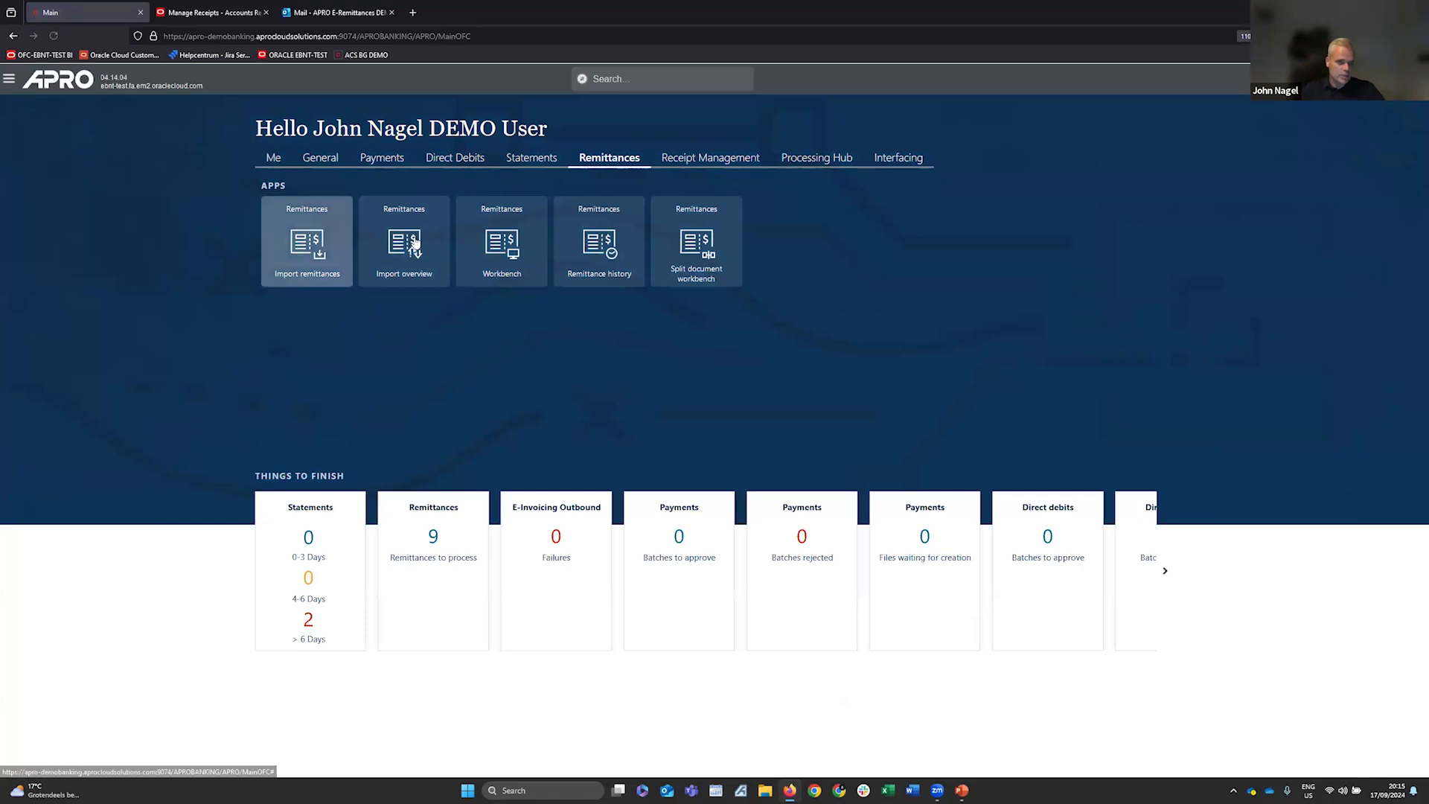
left_click(503, 242)
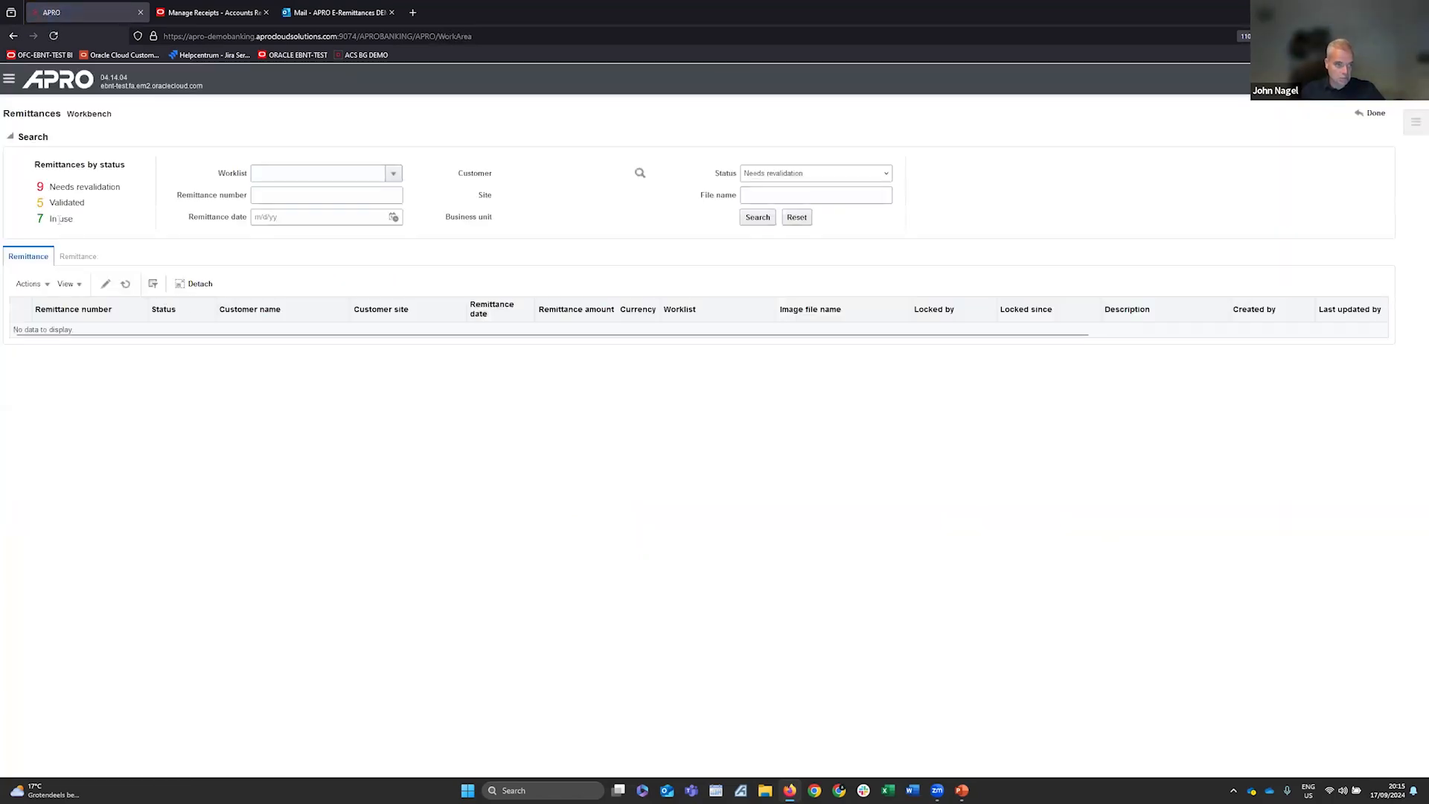
left_click(44, 199)
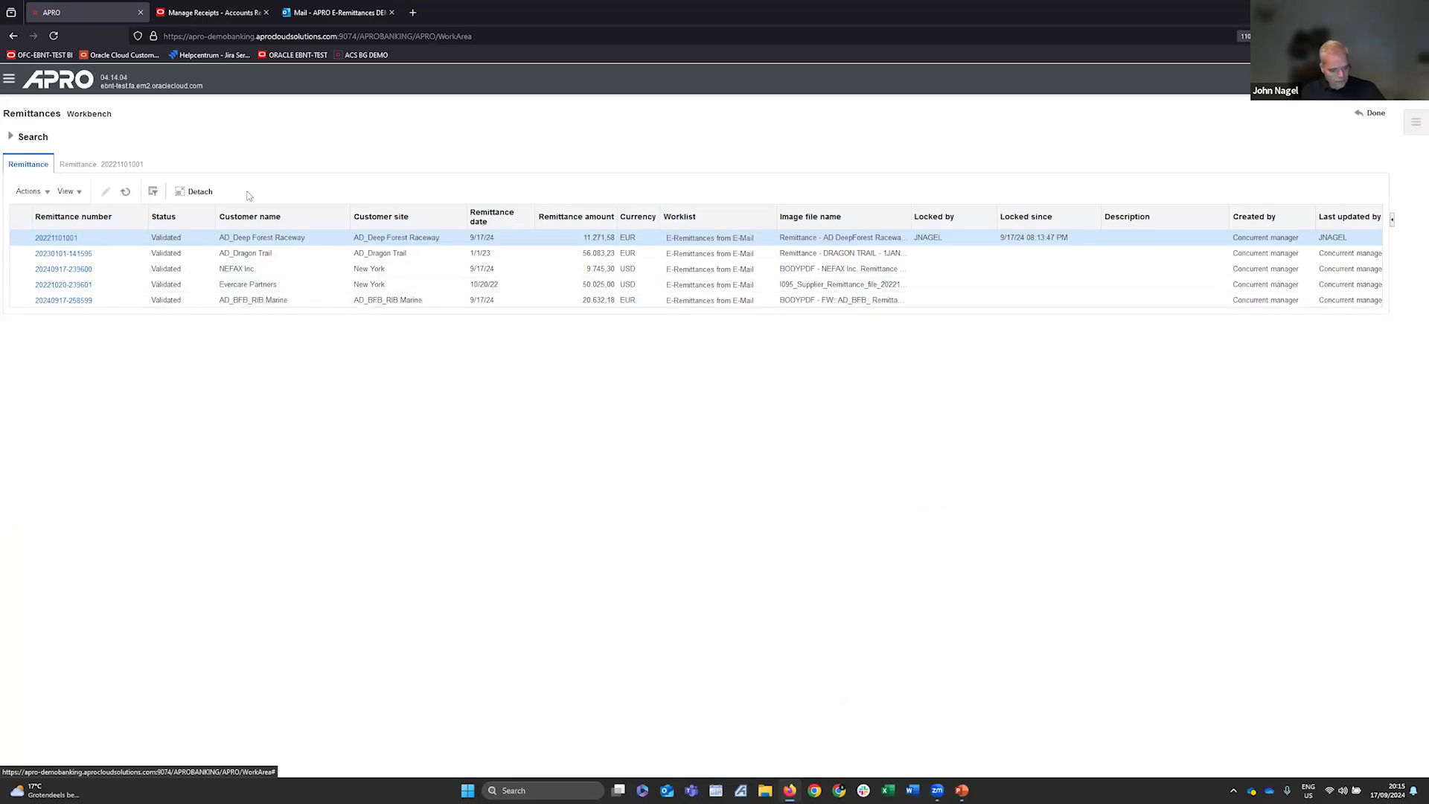
Switch to the presentation to show the Cash Applications flow diagram, then return to the APRO browser window
key("alt+Tab")
key("Left")
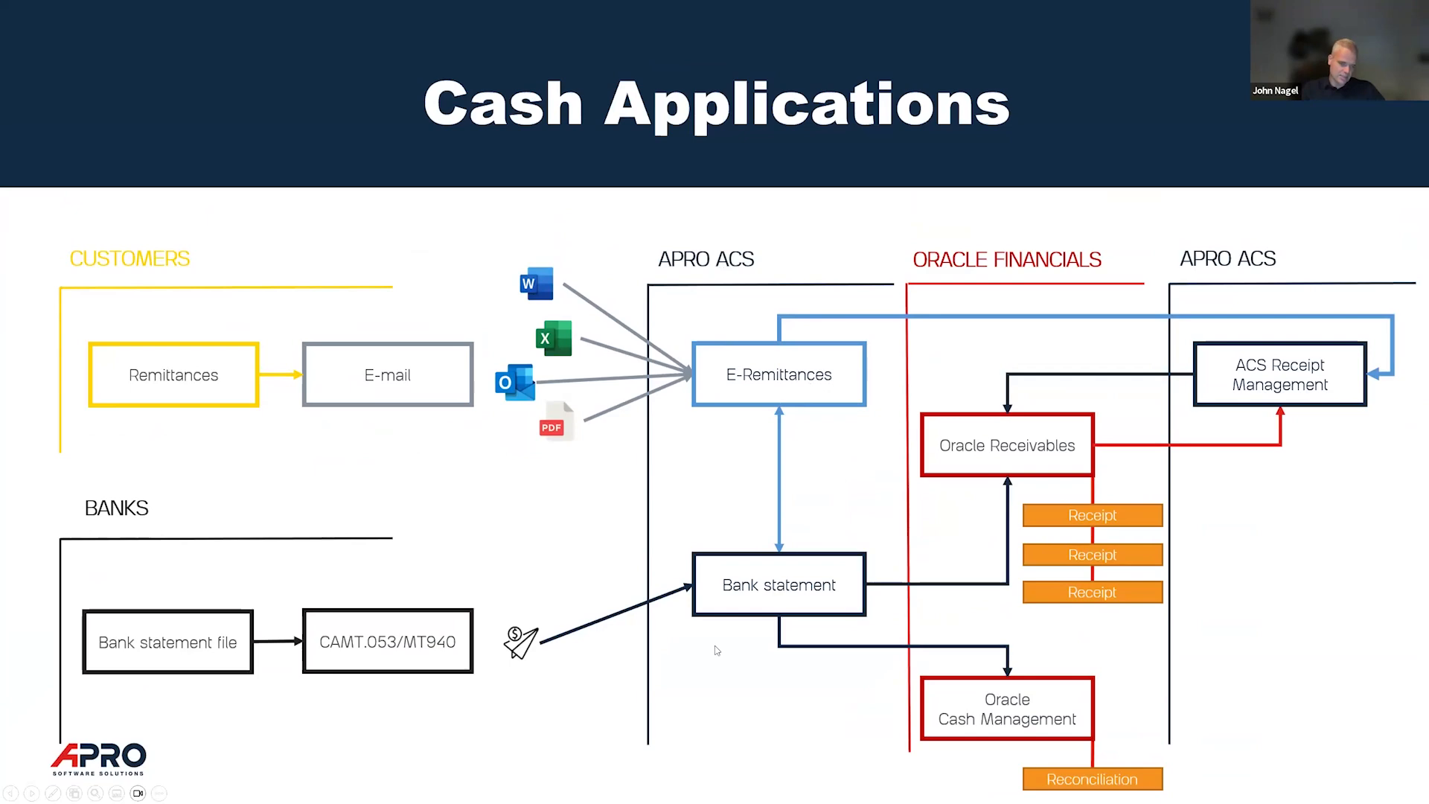
key("alt+Tab")
Leave the remittances, open the Bank Statements Workbench to check which statements are already loaded, and return to the home page
left_click(1374, 113)
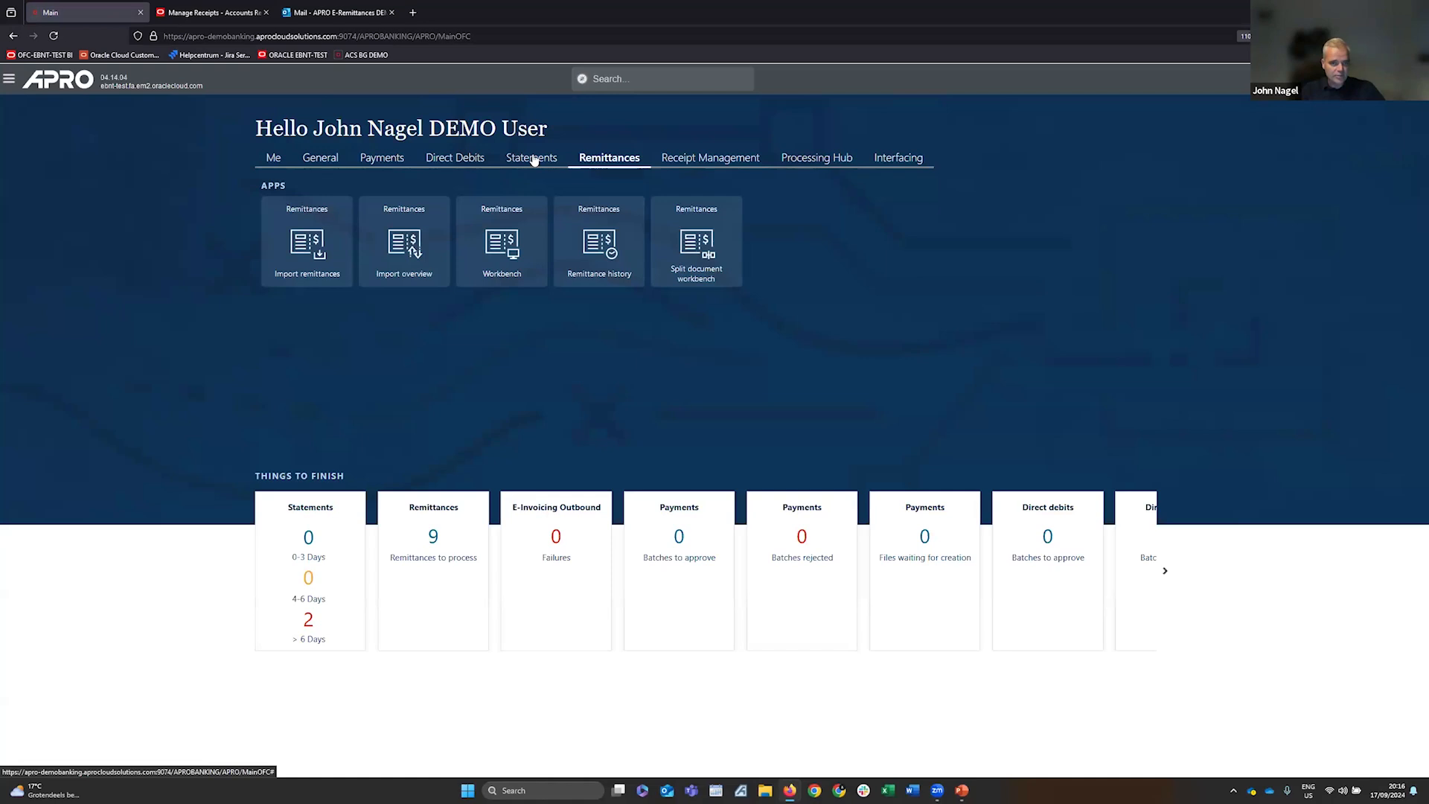
left_click(533, 159)
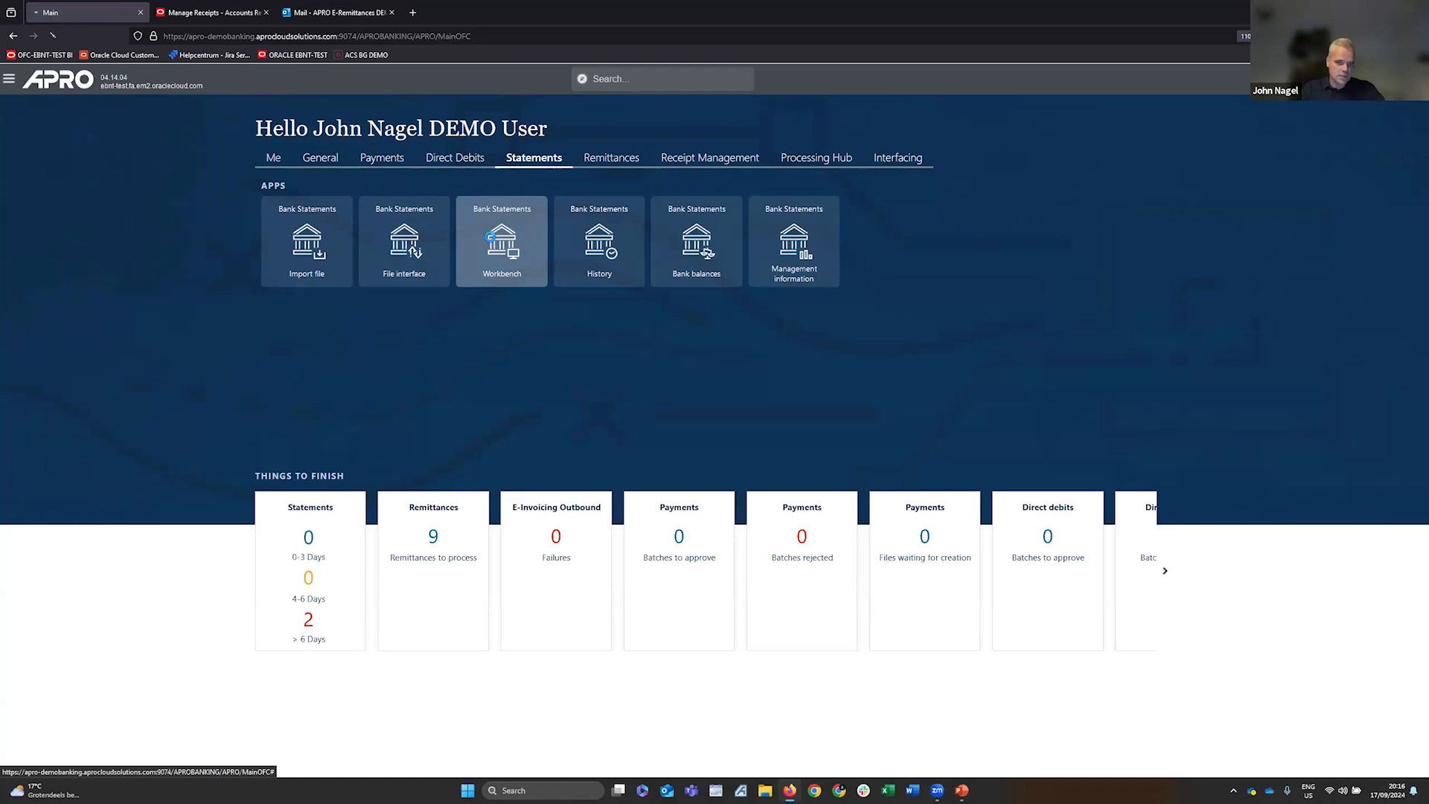
left_click(491, 244)
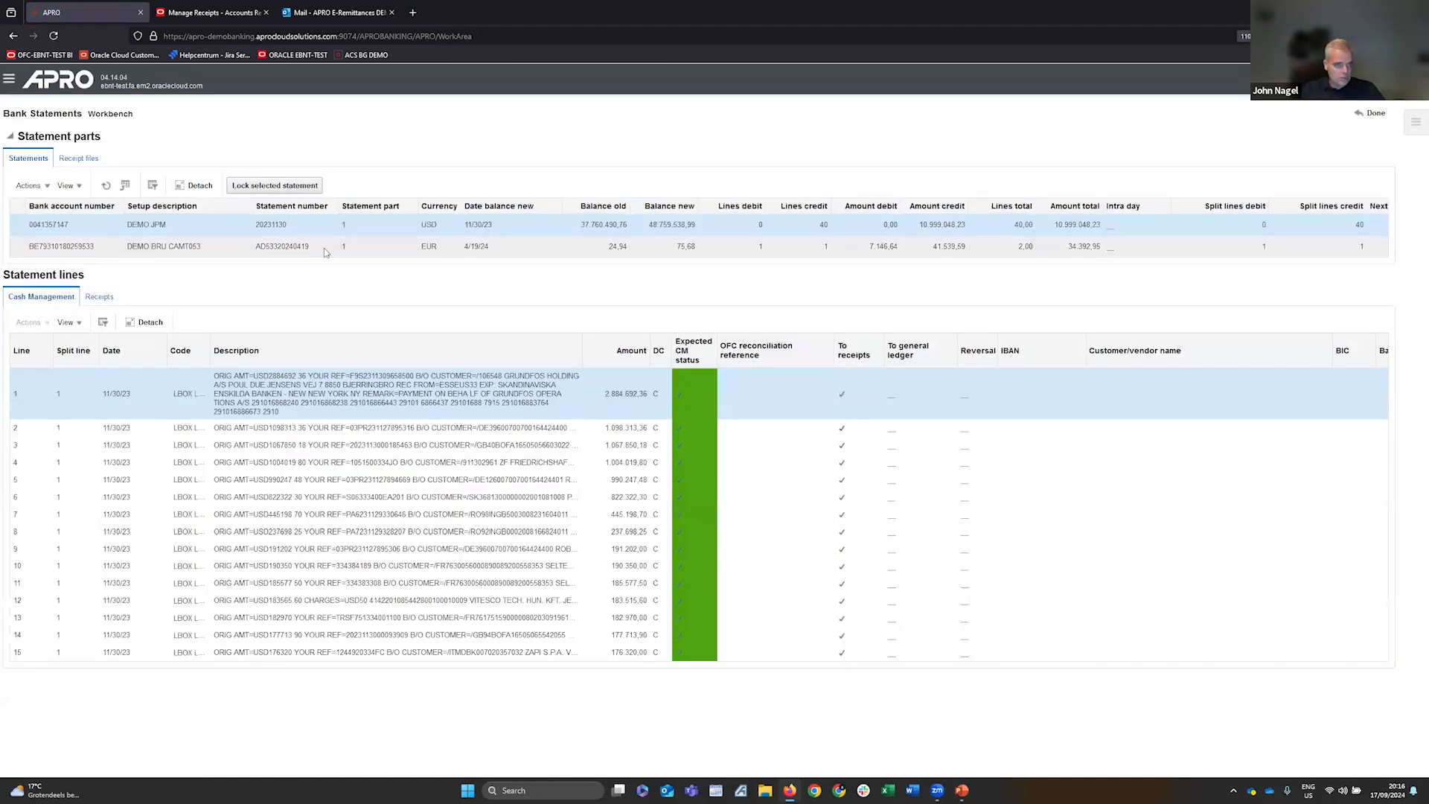
left_click(1373, 114)
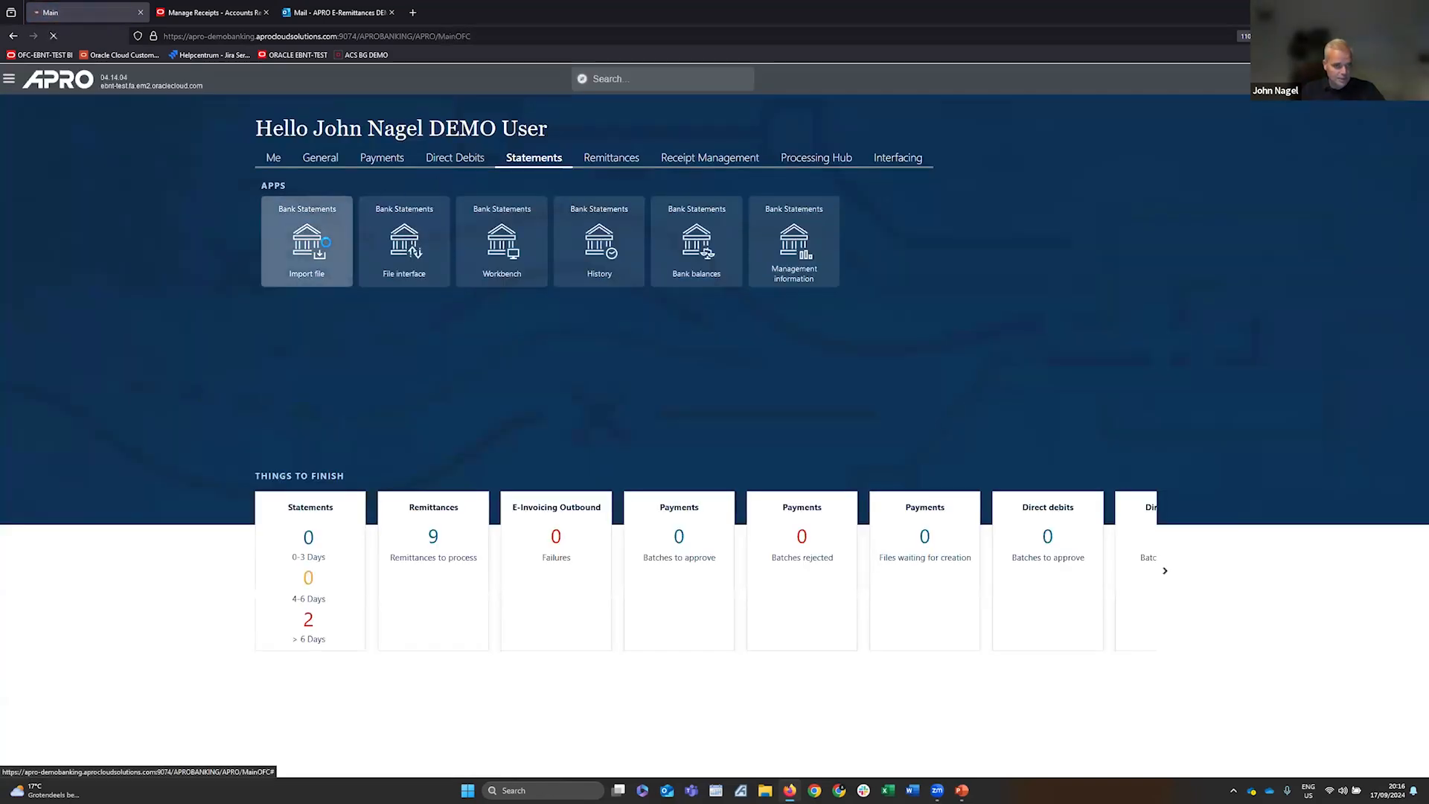
Manually import the SWIFT MT940 bank statement text file of 20240903 using the Bank Statements MT940 transmission, then leave the import page
left_click(325, 242)
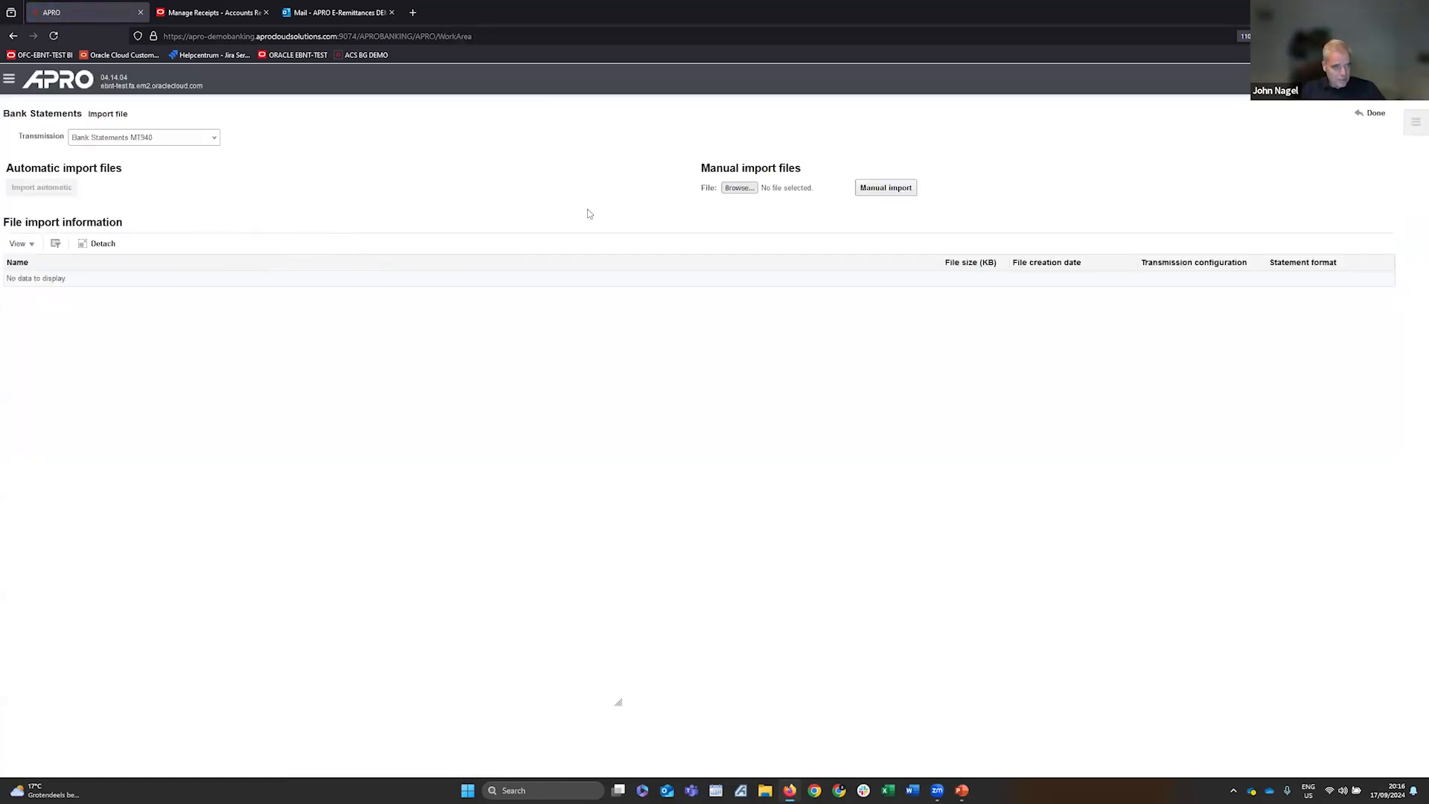
left_click(738, 188)
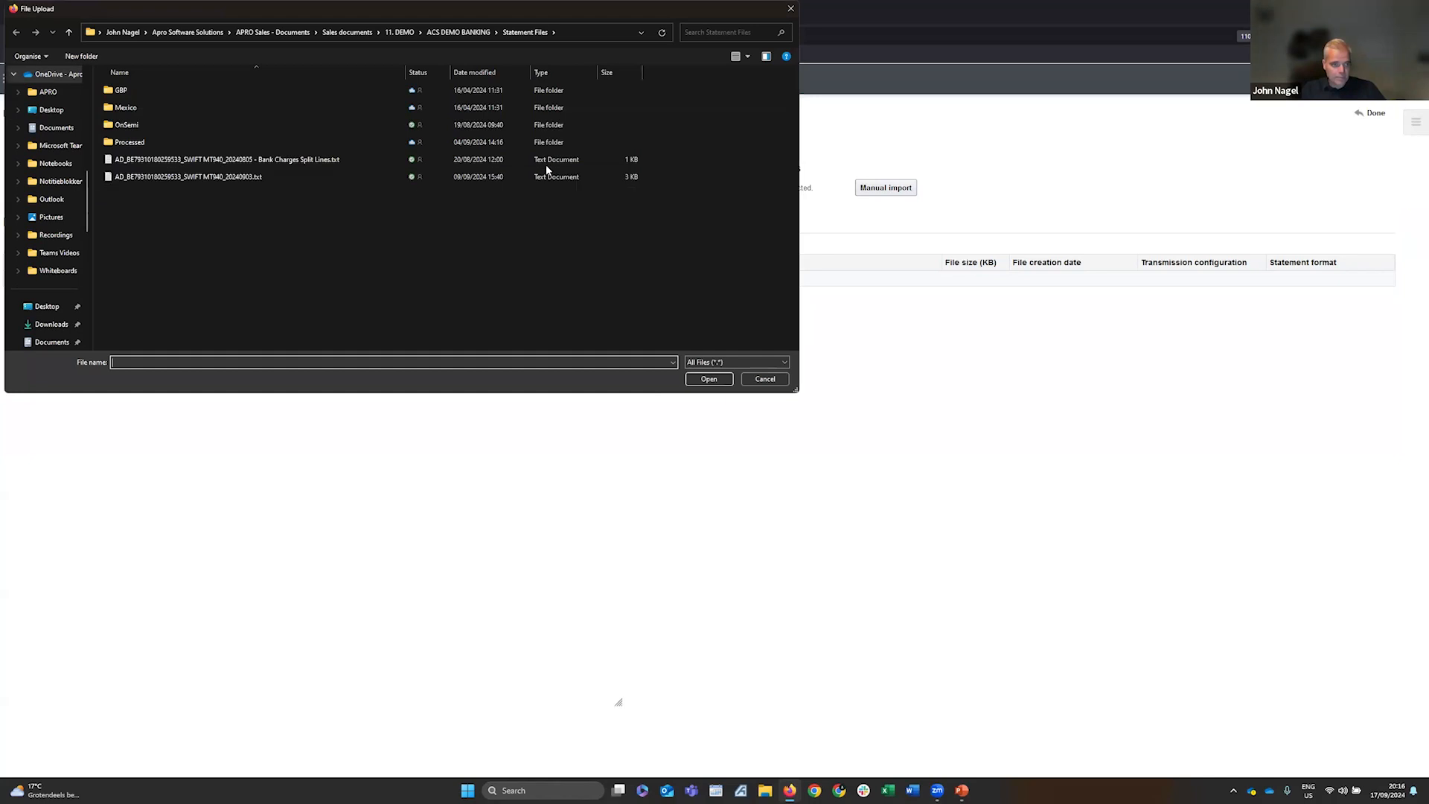
left_click(217, 175)
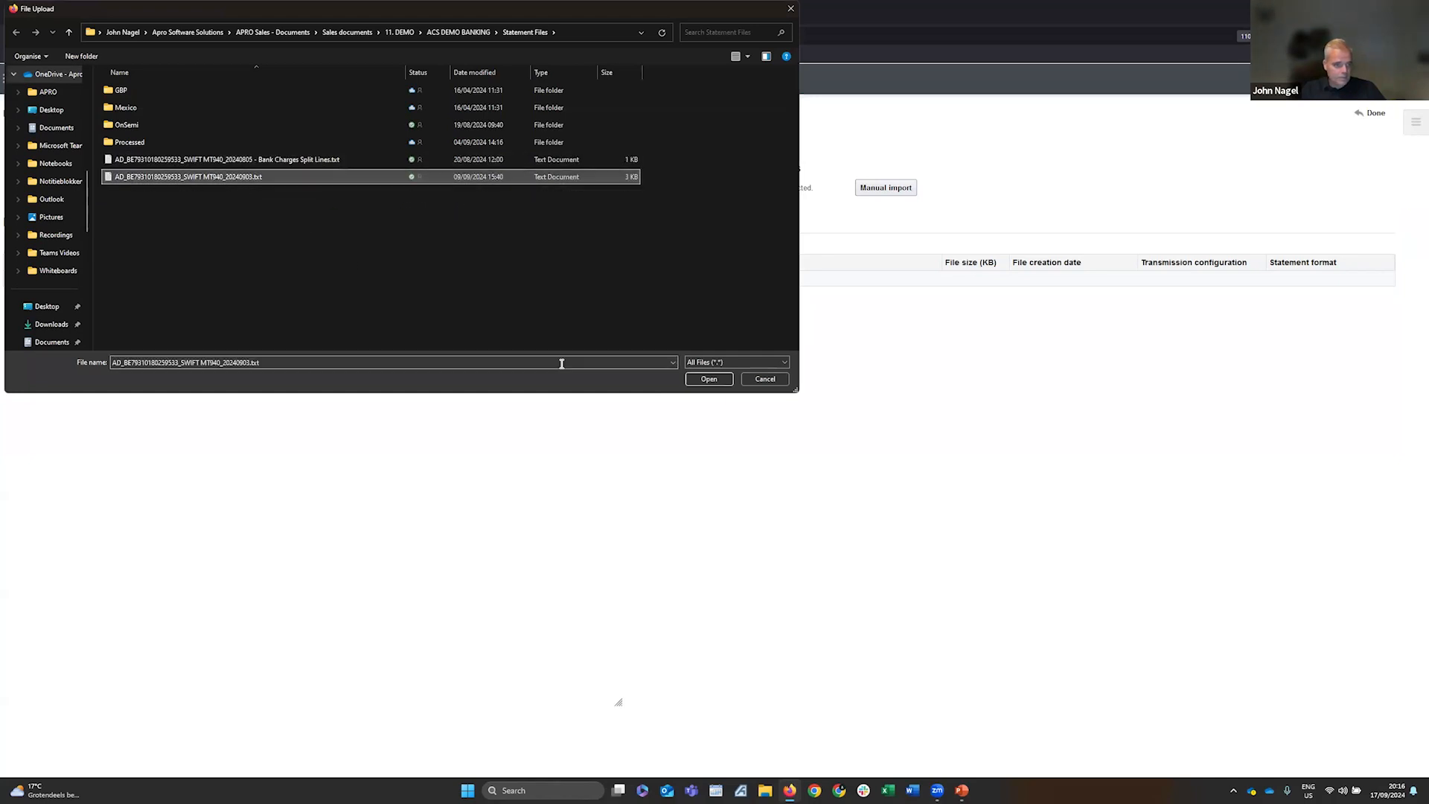
left_click(708, 379)
left_click(994, 195)
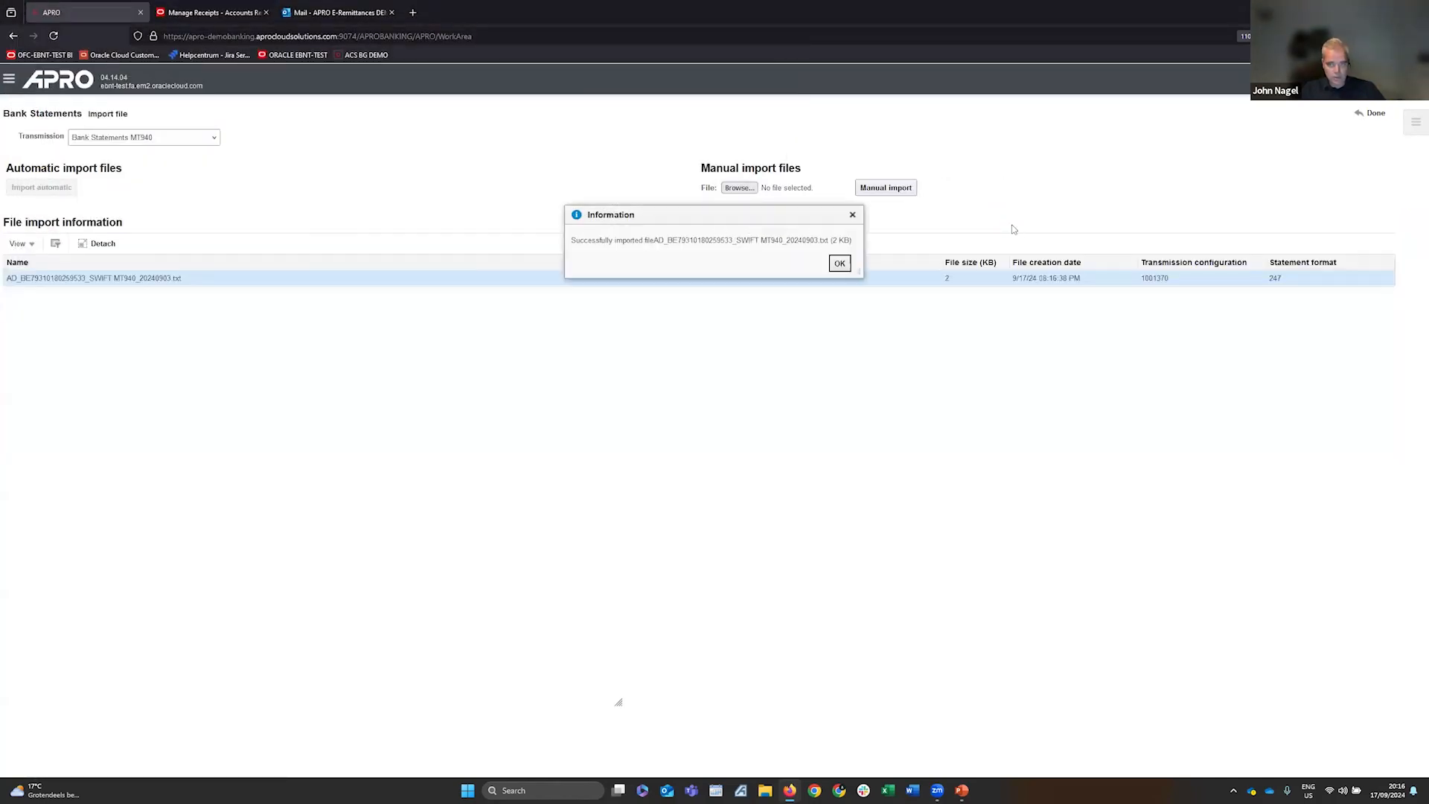
left_click(839, 264)
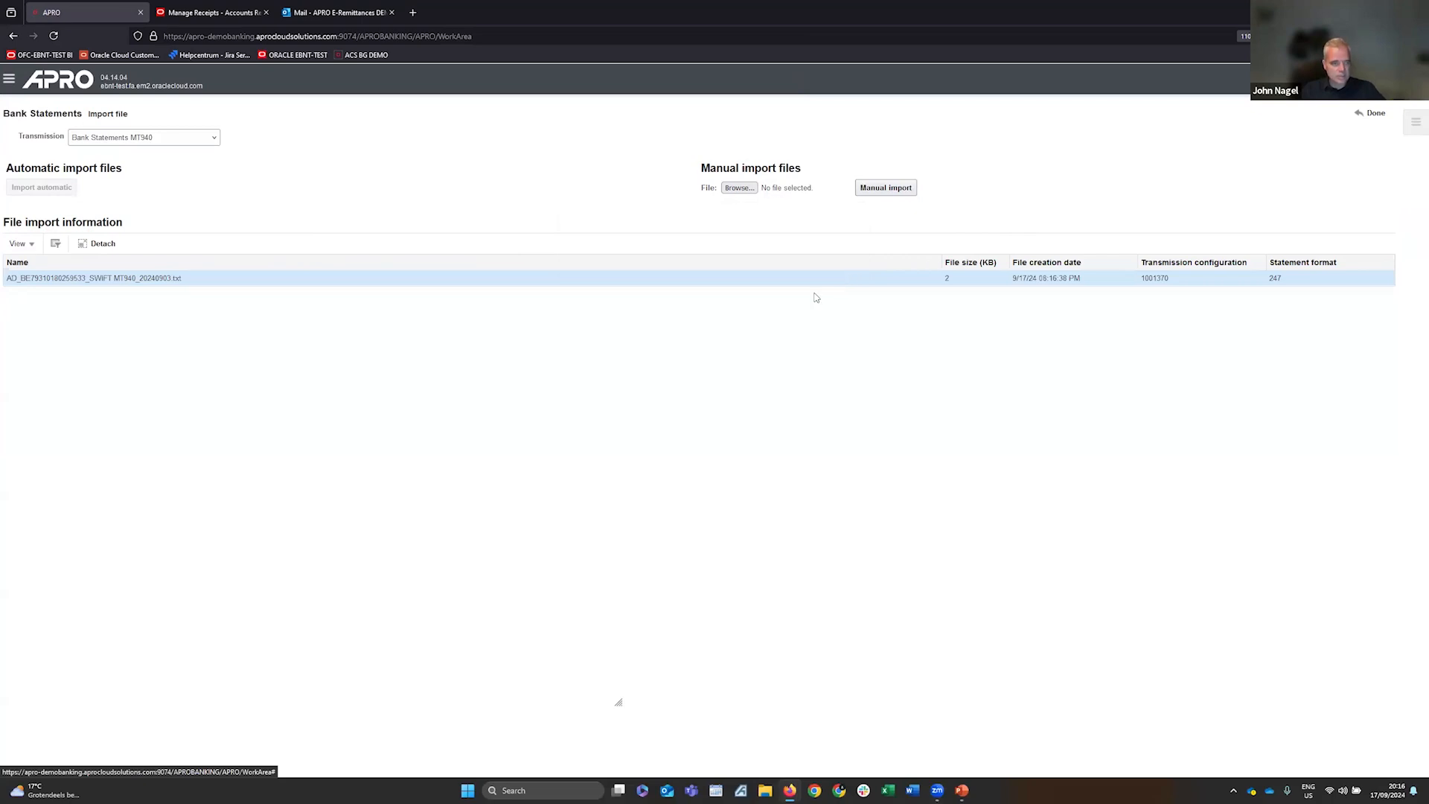
left_click(1374, 114)
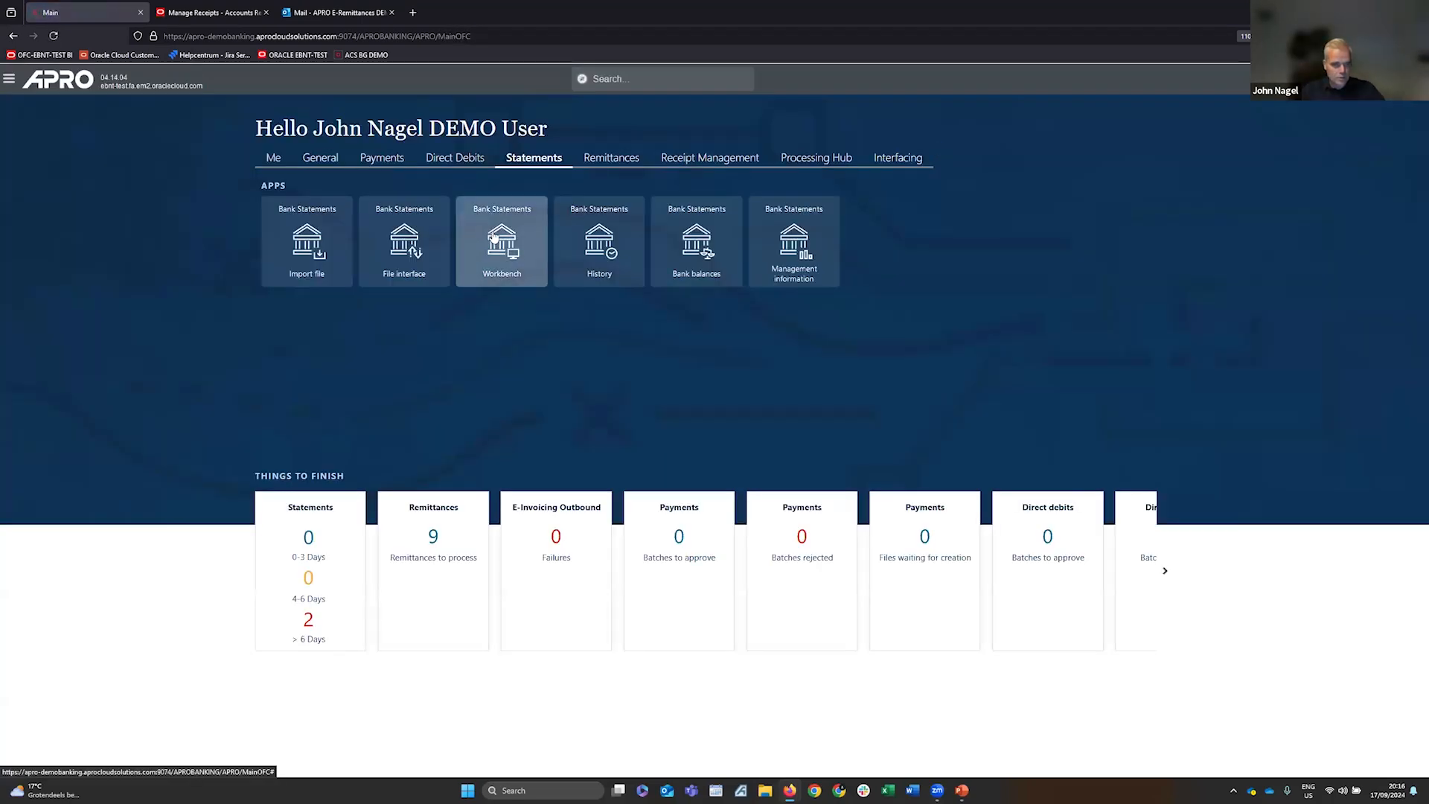
Refresh the statement list in the Bank Statements Workbench, then check the file interface for the imported statement
left_click(497, 237)
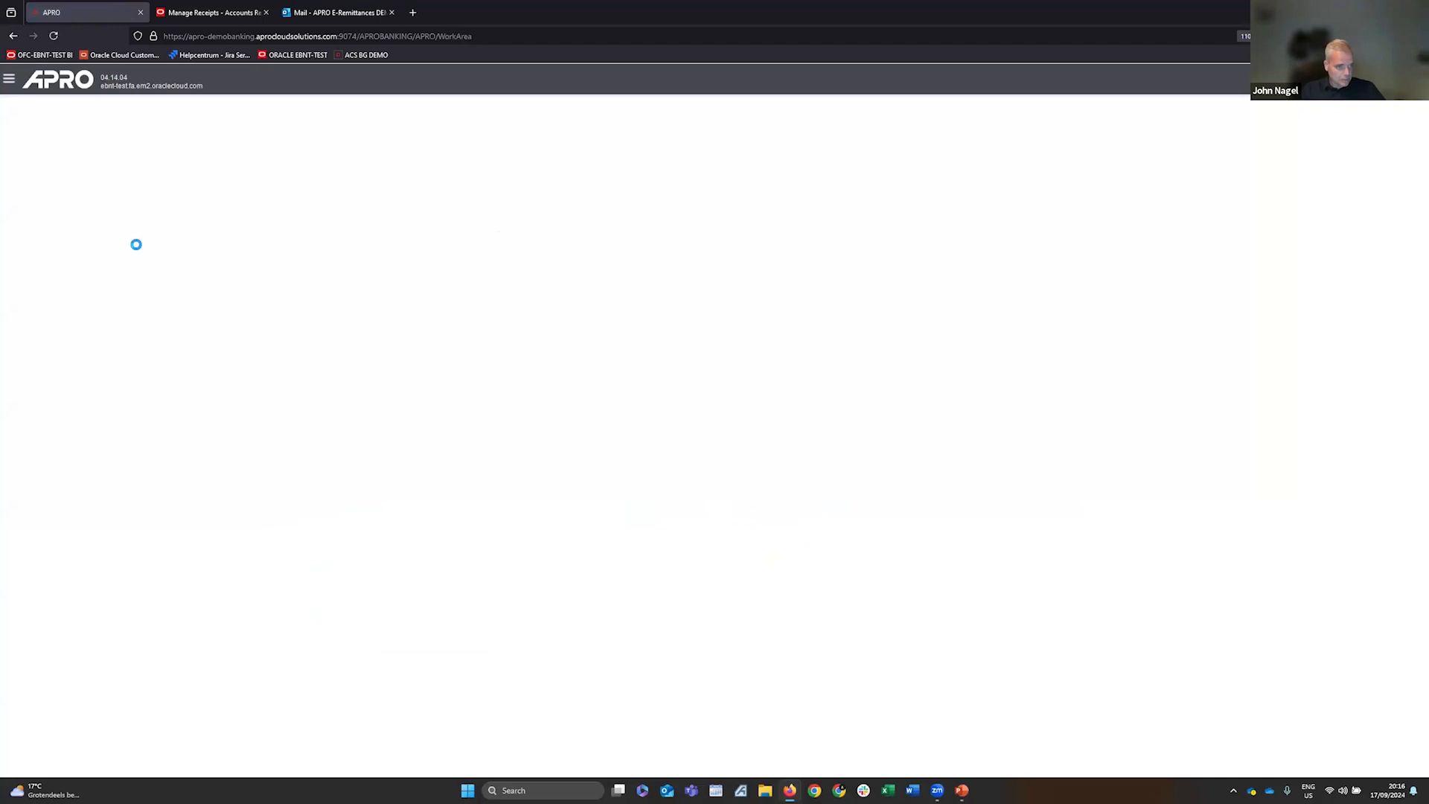
left_click(105, 185)
left_click(105, 185)
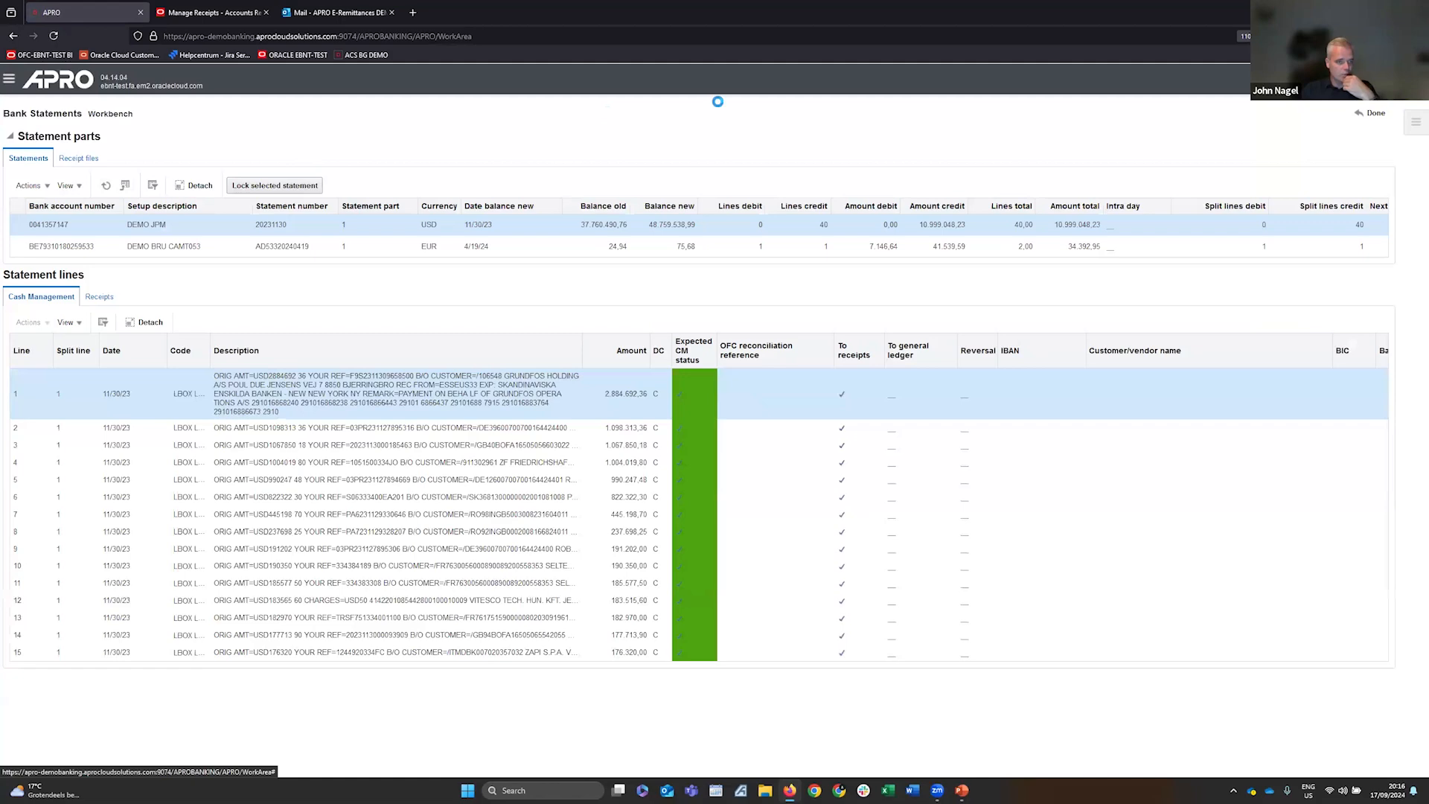
left_click(1369, 114)
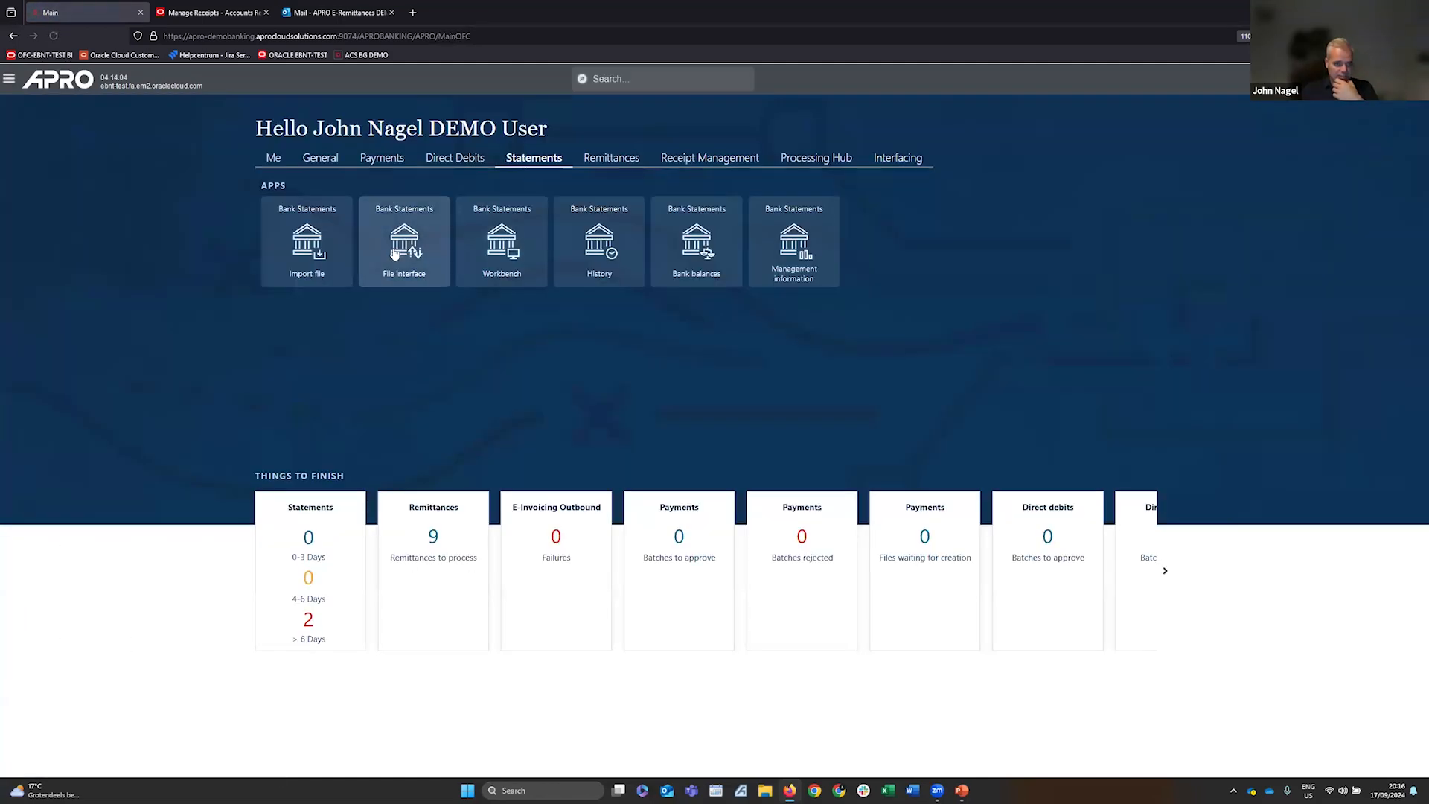
left_click(394, 254)
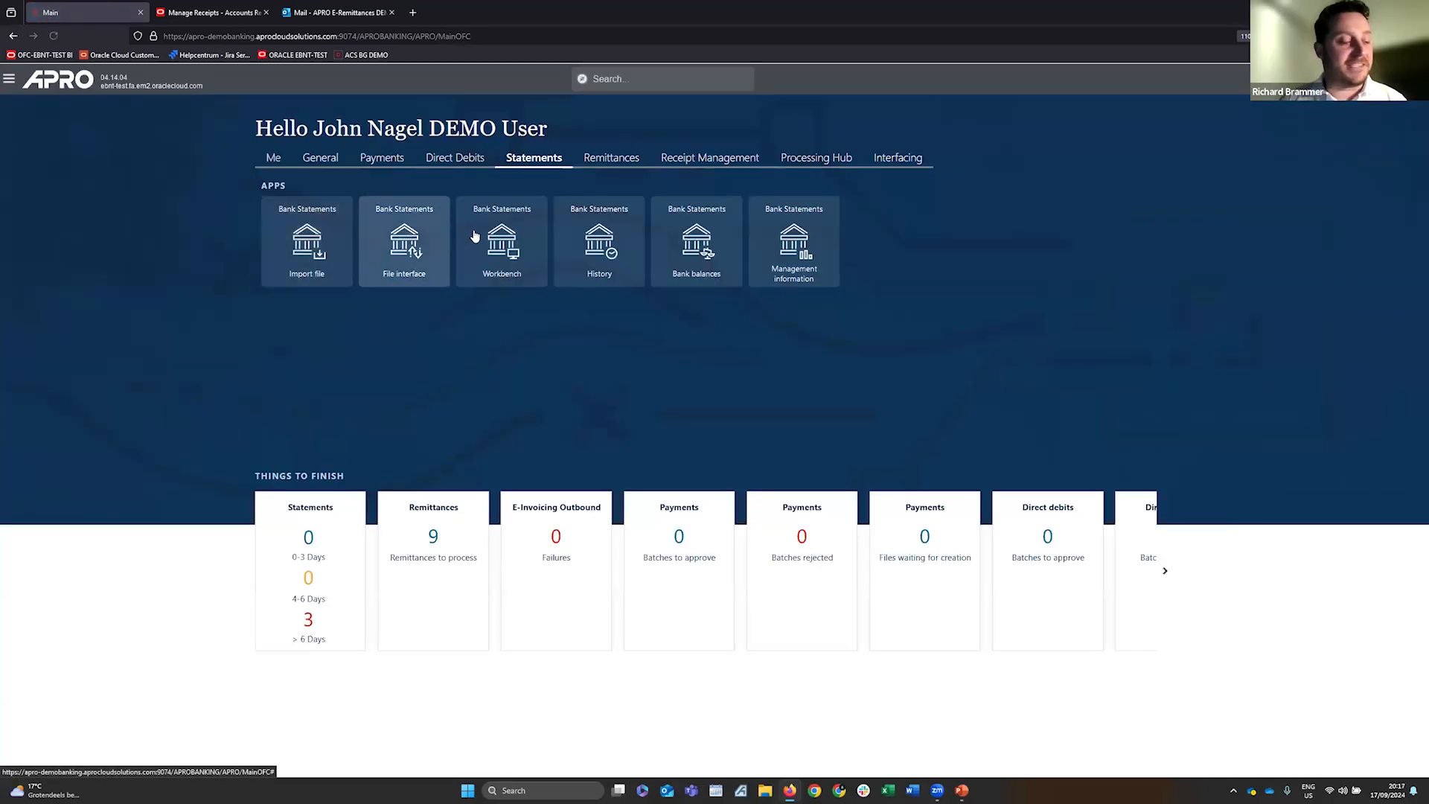
Reopen the Bank Statements Workbench, select the DEMO BRU Statements entry GR_20240903 and lock it
left_click(509, 234)
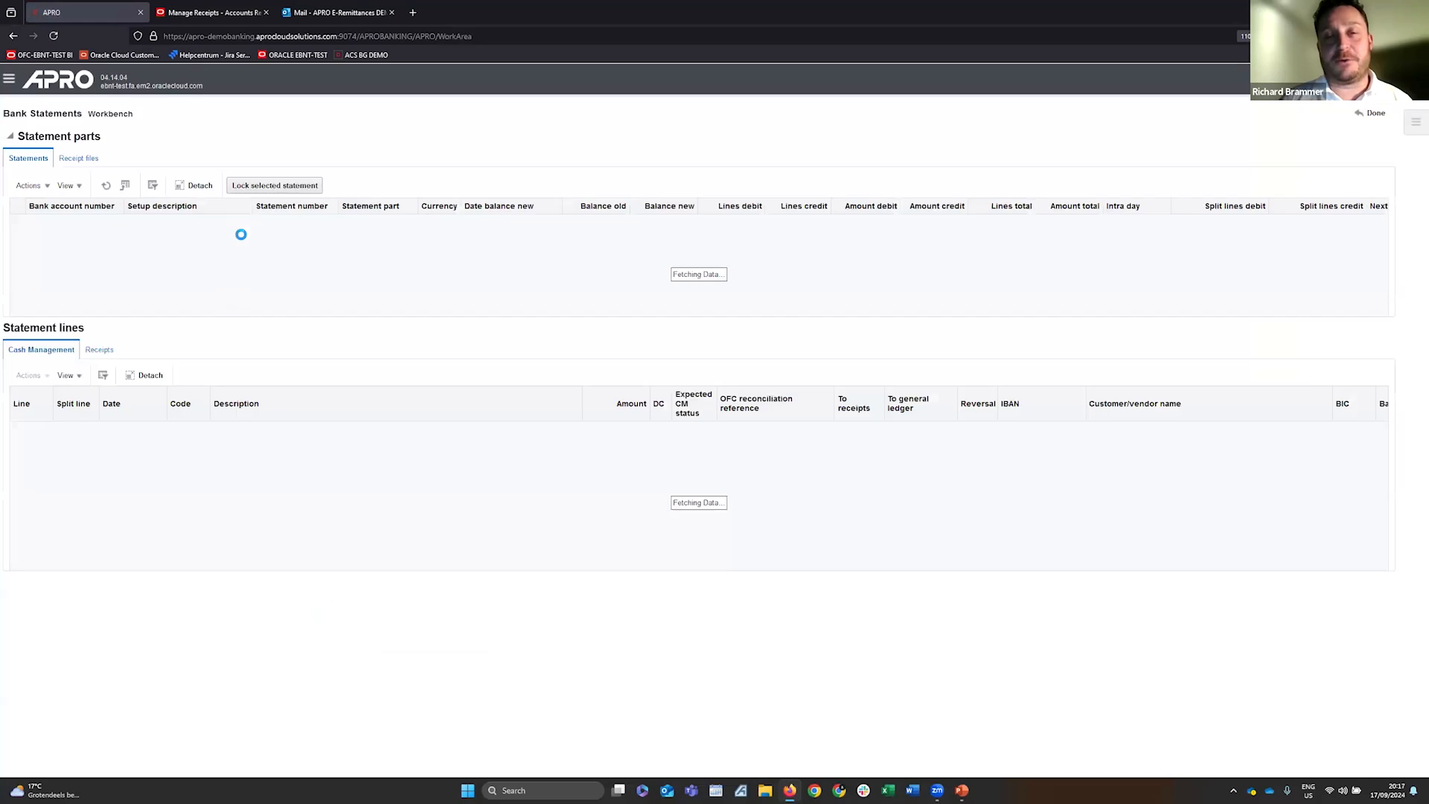
left_click(192, 267)
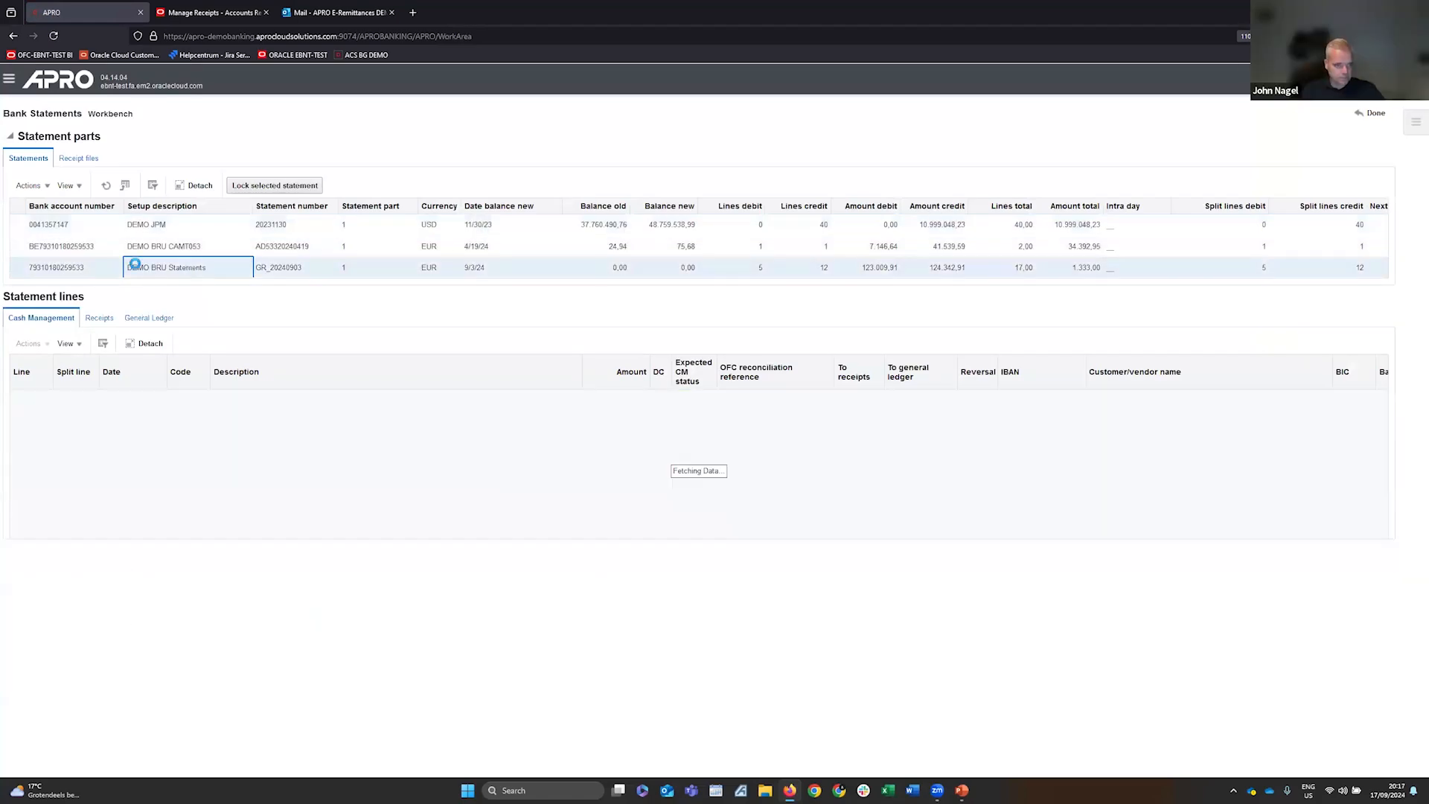
left_click(238, 185)
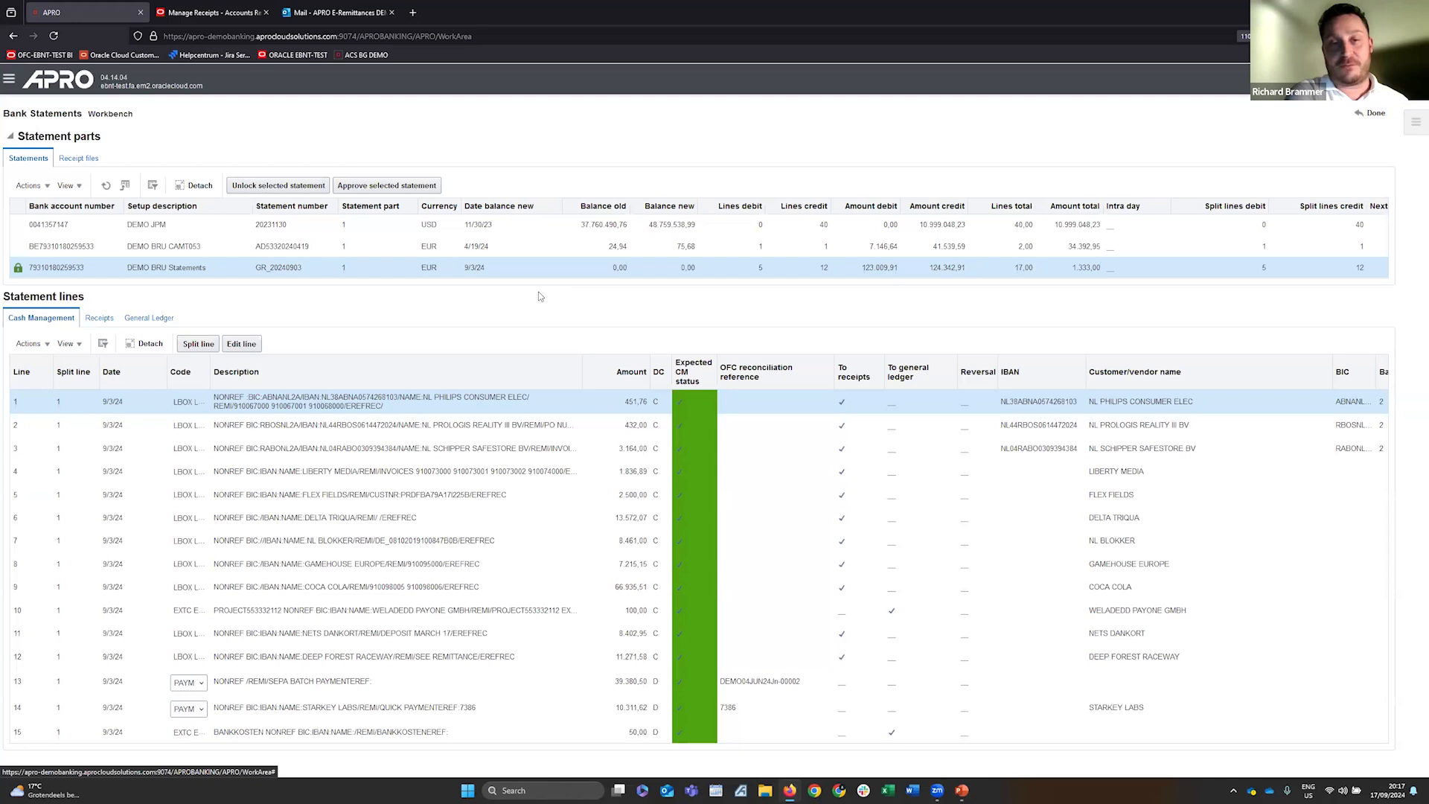
Collapse the statement parts, enlarge the page and review the Cash Management lines of statement GR_20240903
left_click(10, 136)
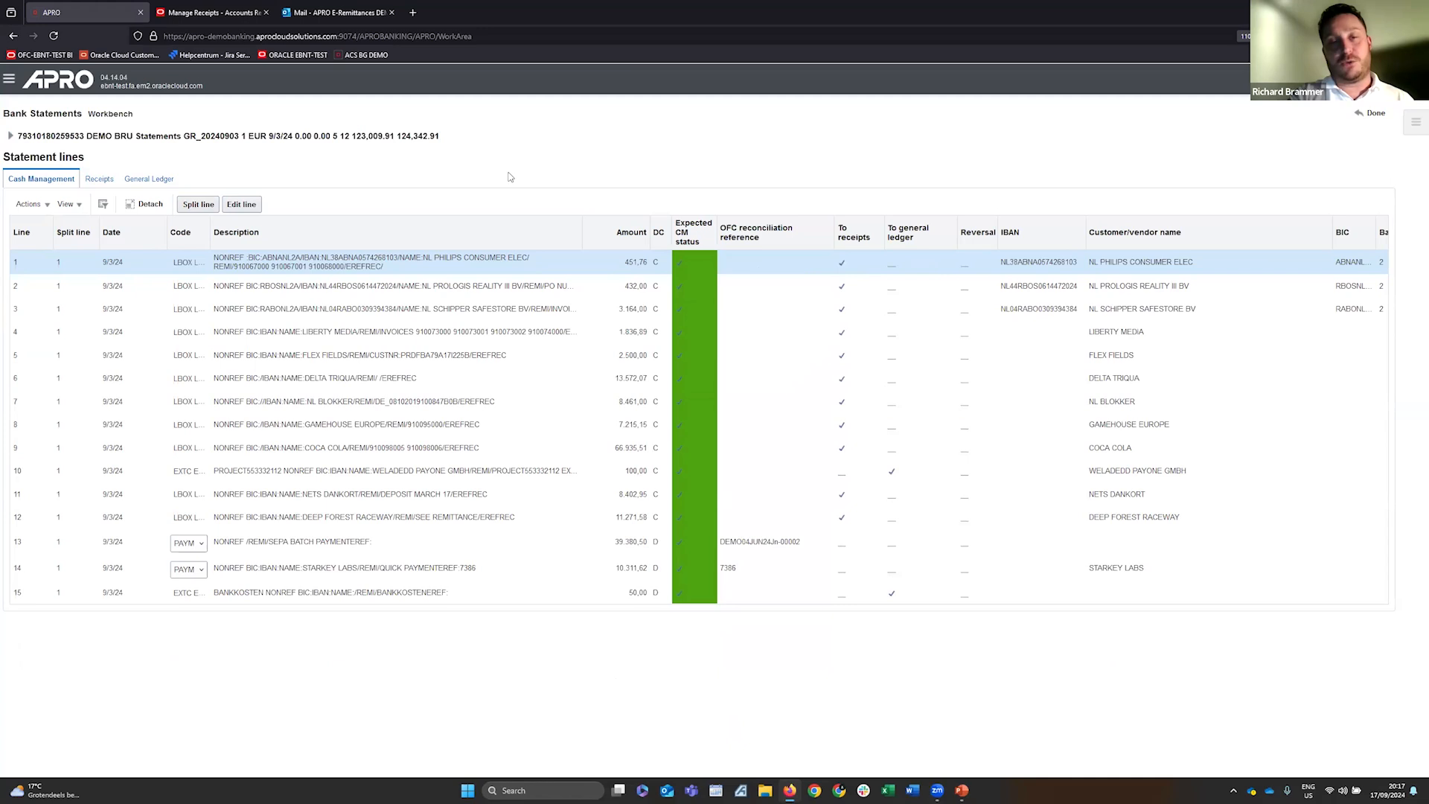
key("ctrl+plus")
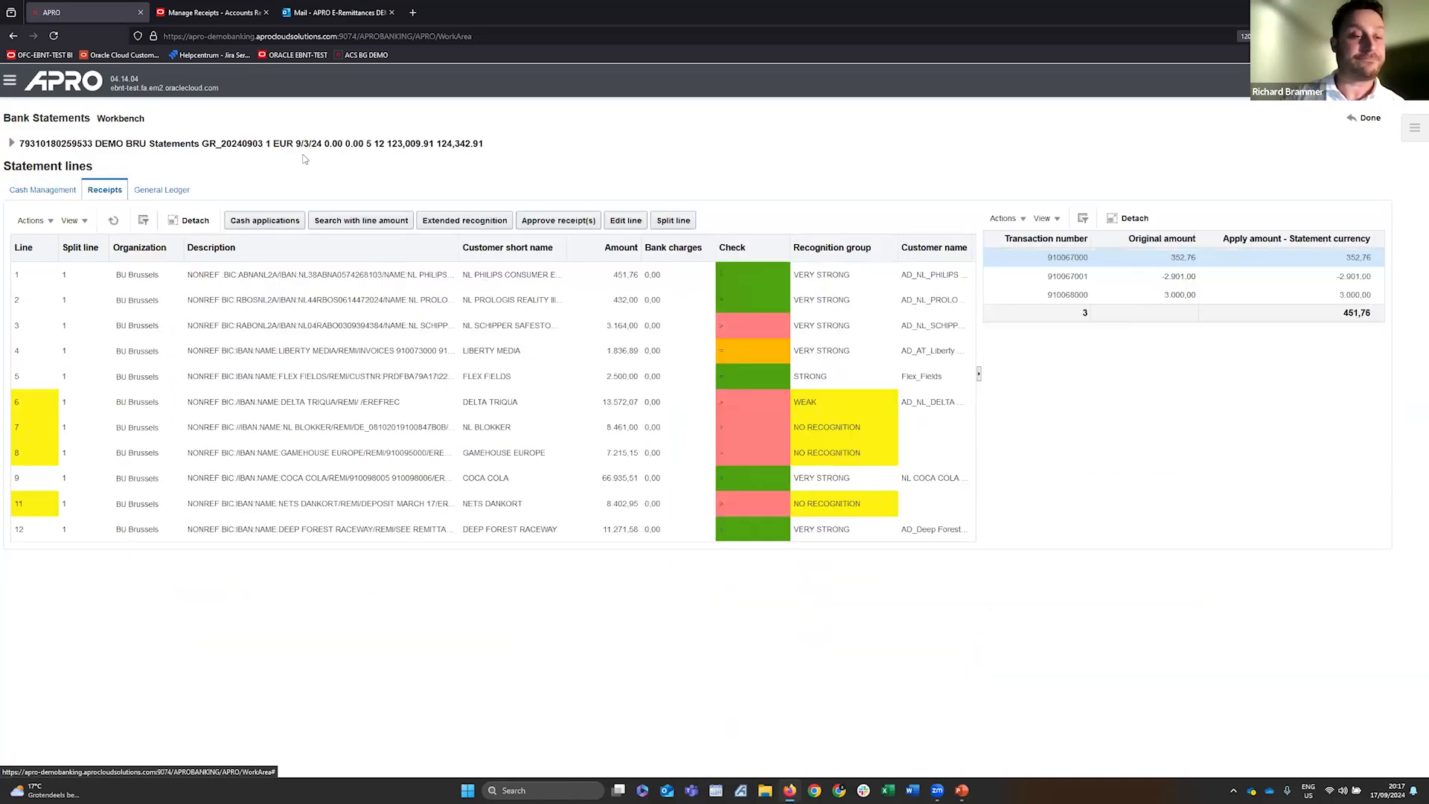
left_click(34, 192)
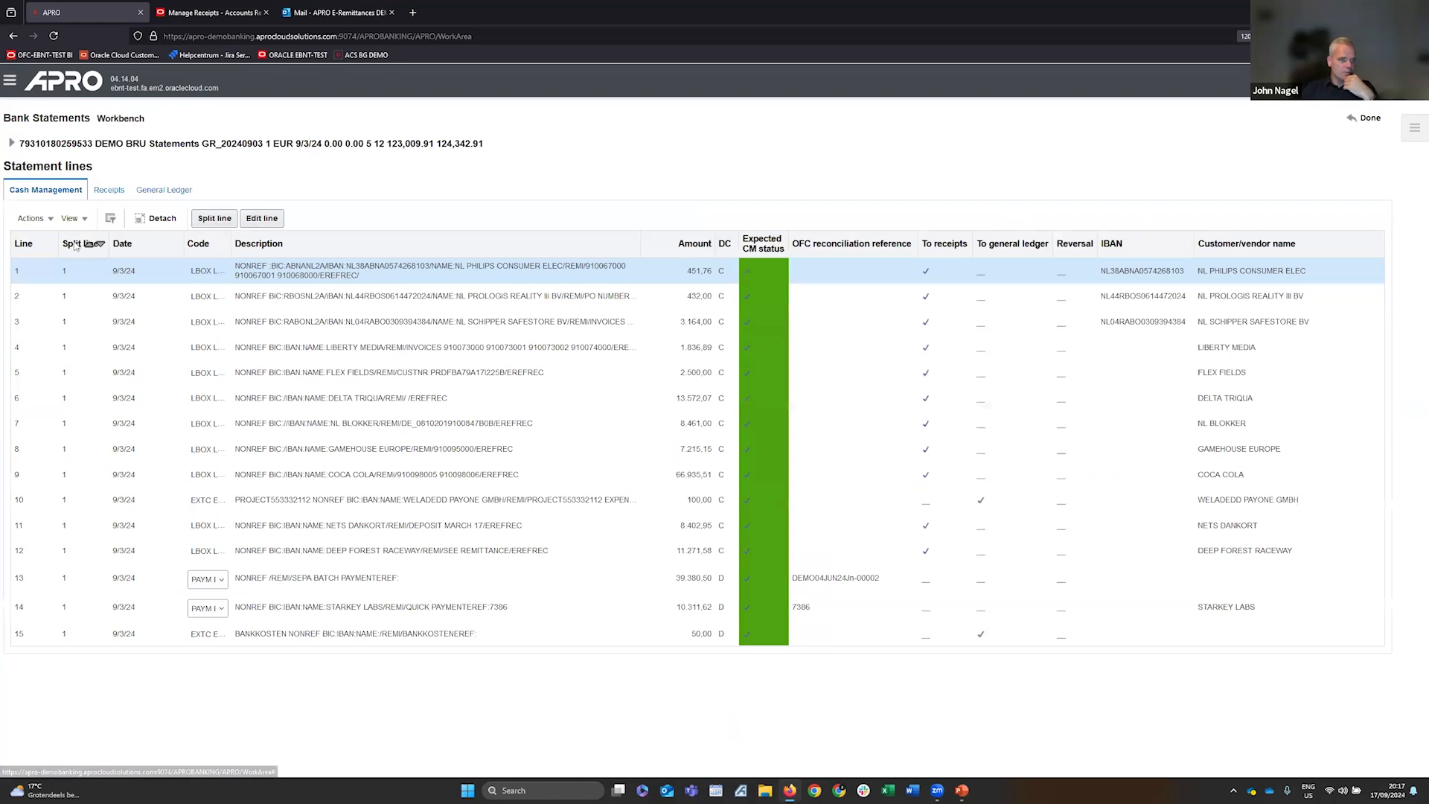
scroll(67, 341, "down", 1)
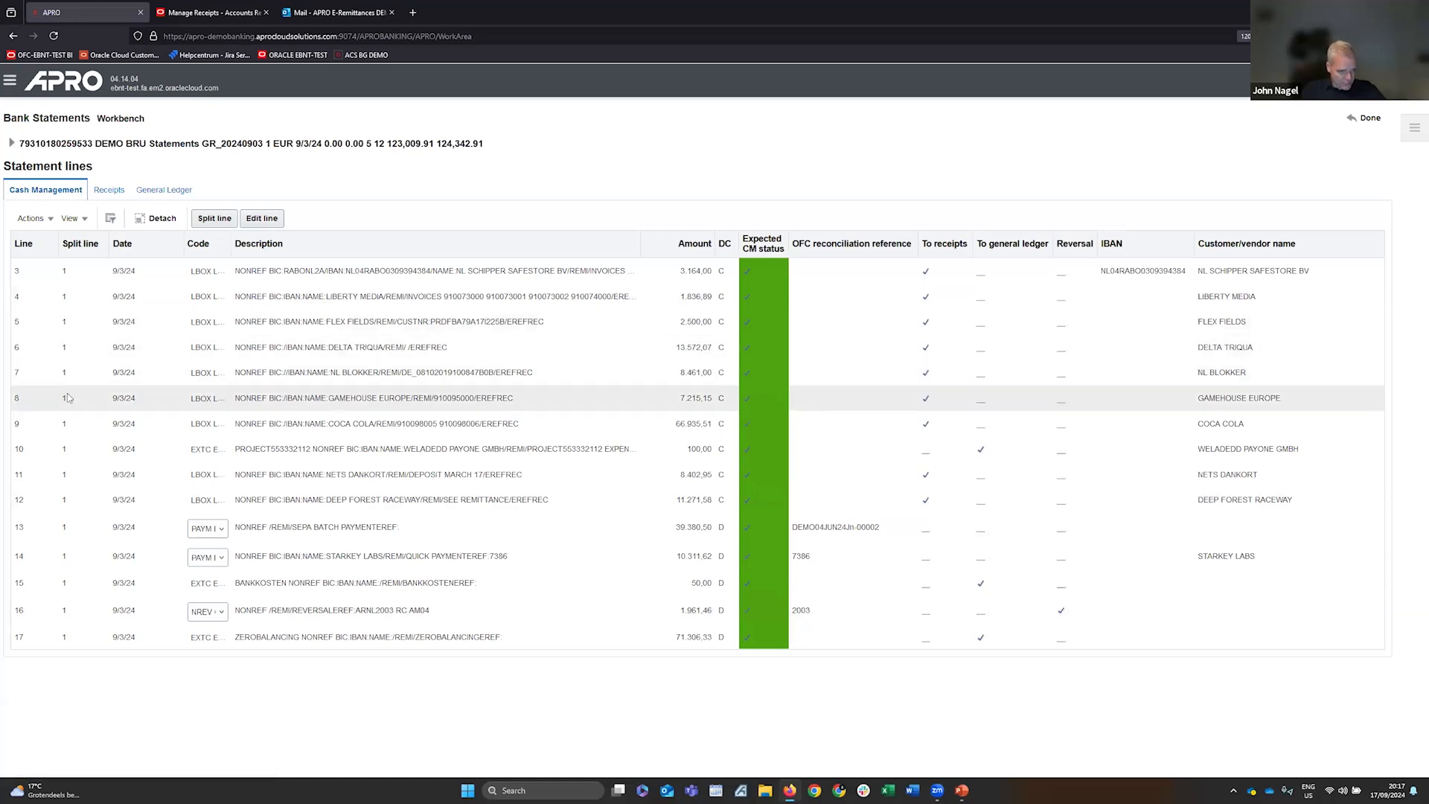
scroll(67, 393, "up", 1)
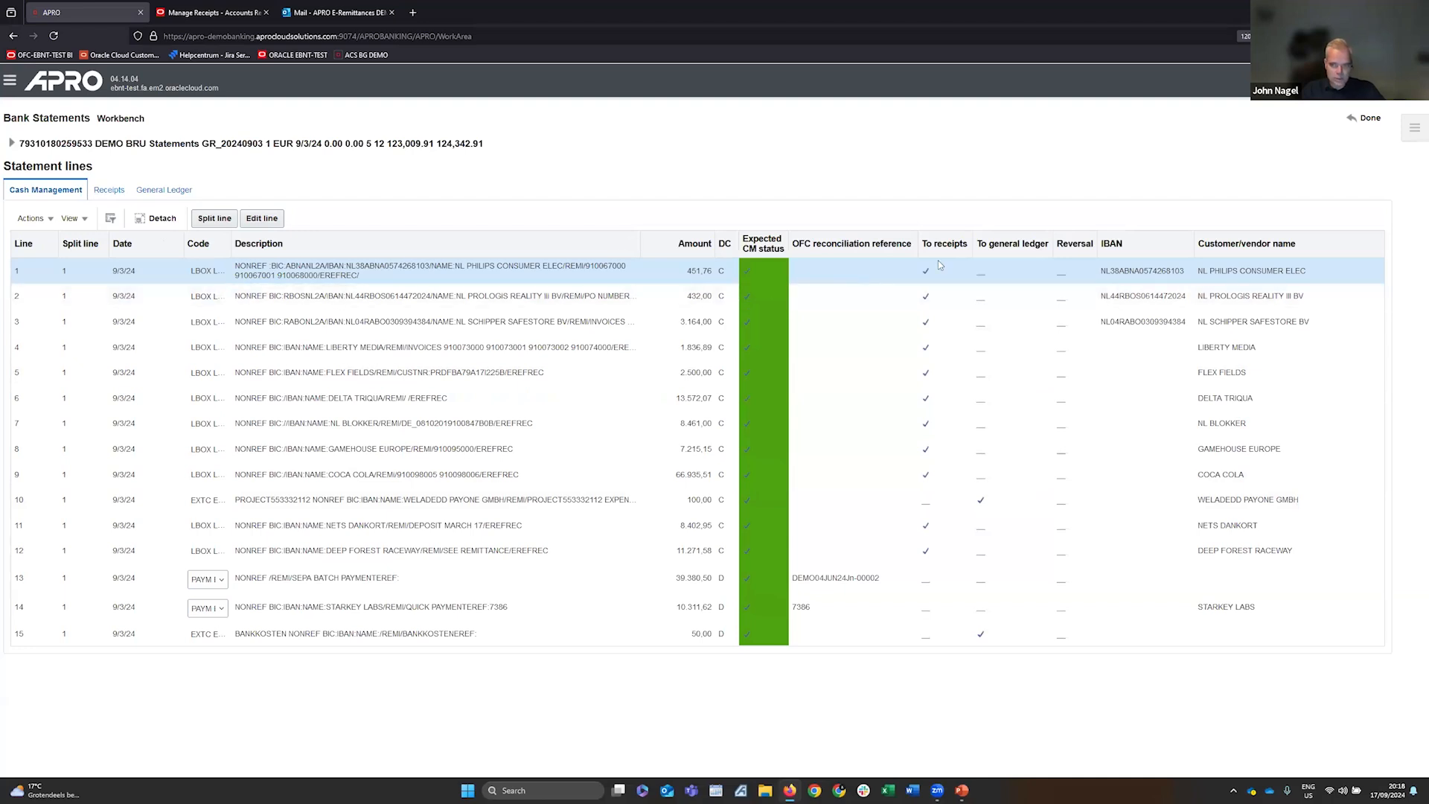
Open the statement's receipts and examine the Deep Forest Raceway line's description, matched transactions and recognition details
left_click(109, 190)
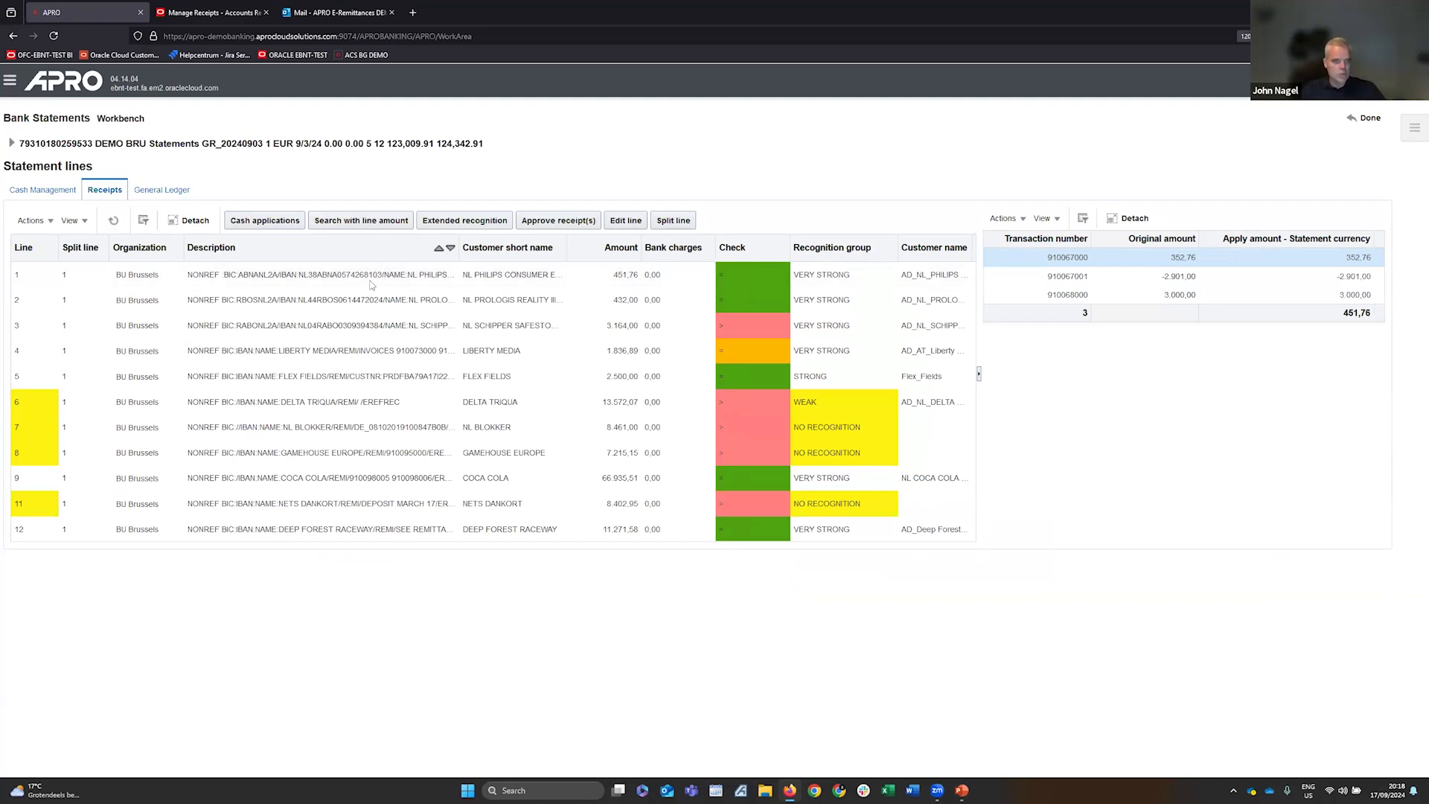
left_click(347, 530)
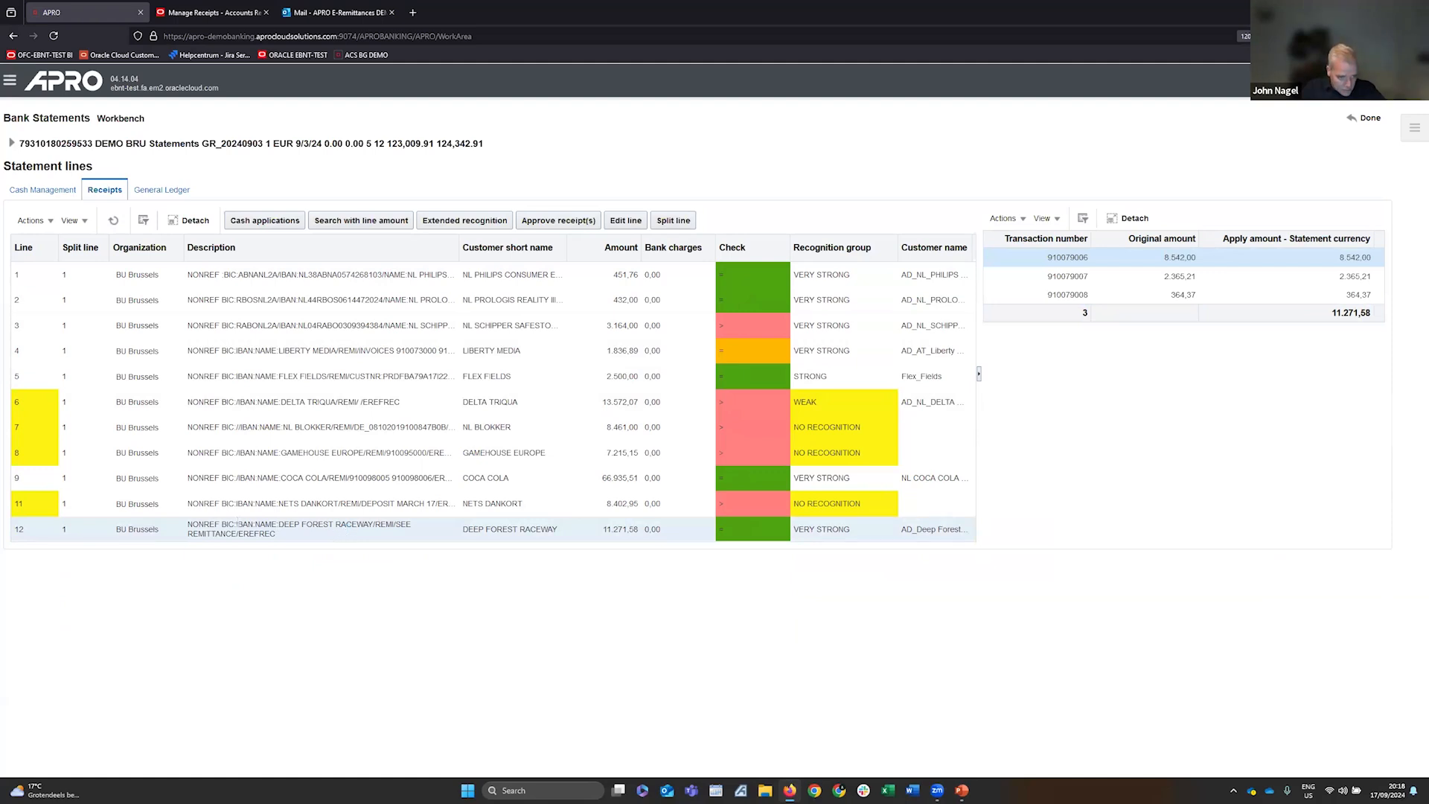
left_click_drag(238, 525, 283, 543)
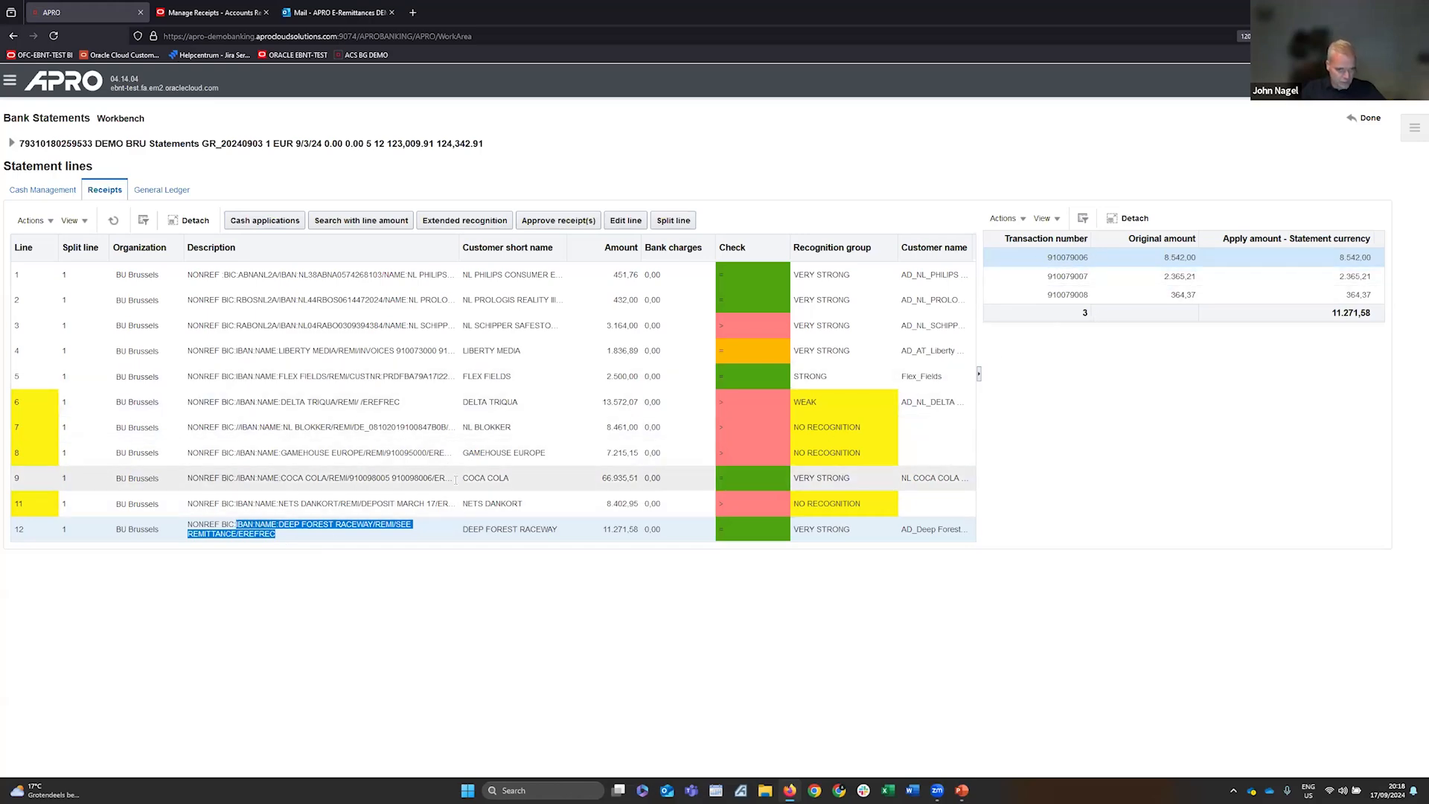
scroll(444, 506, "right", 5)
scroll(443, 507, "right", 10)
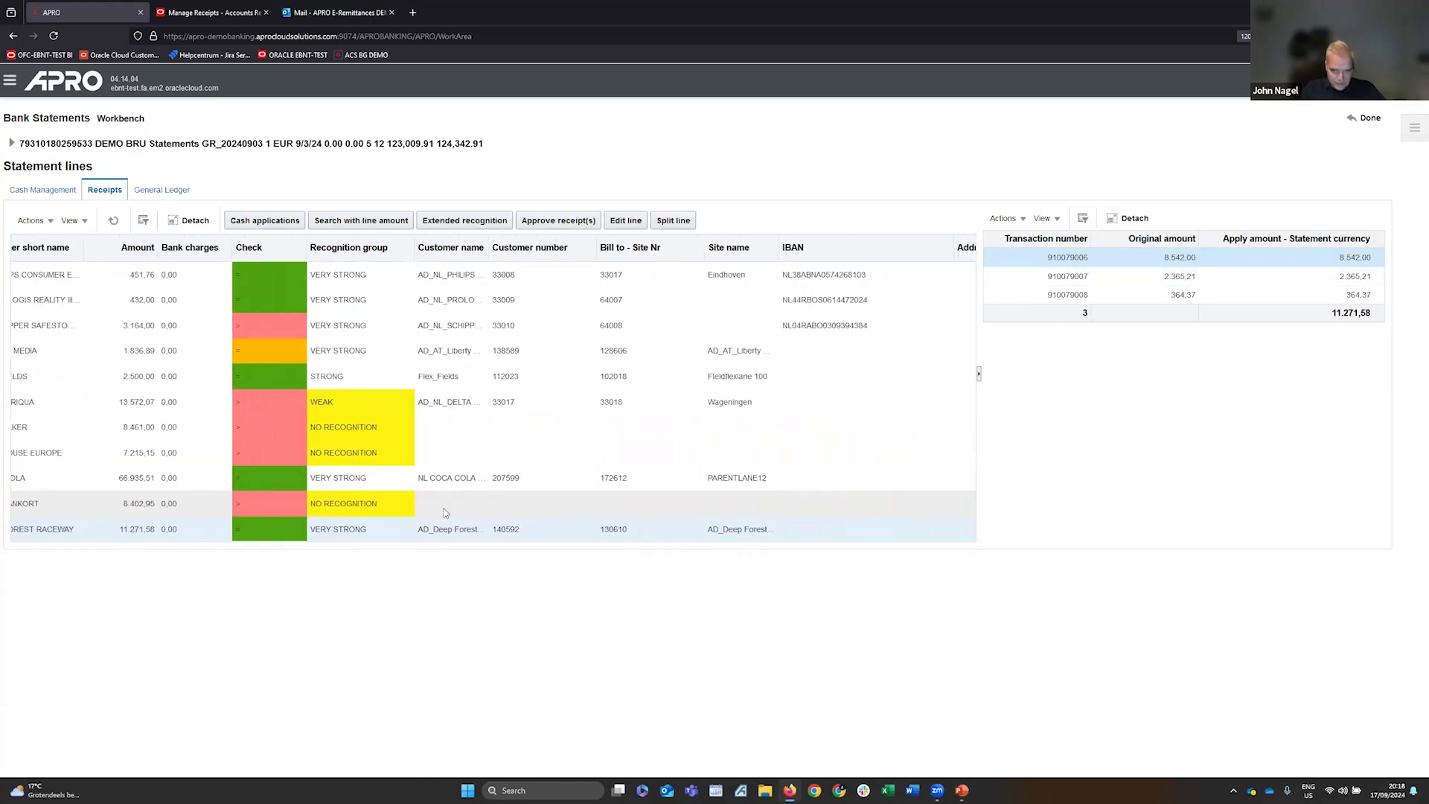
Check the Deep Forest Raceway line's Remittance connected indicator, then go back to the line's description
scroll(445, 513, "right", 8)
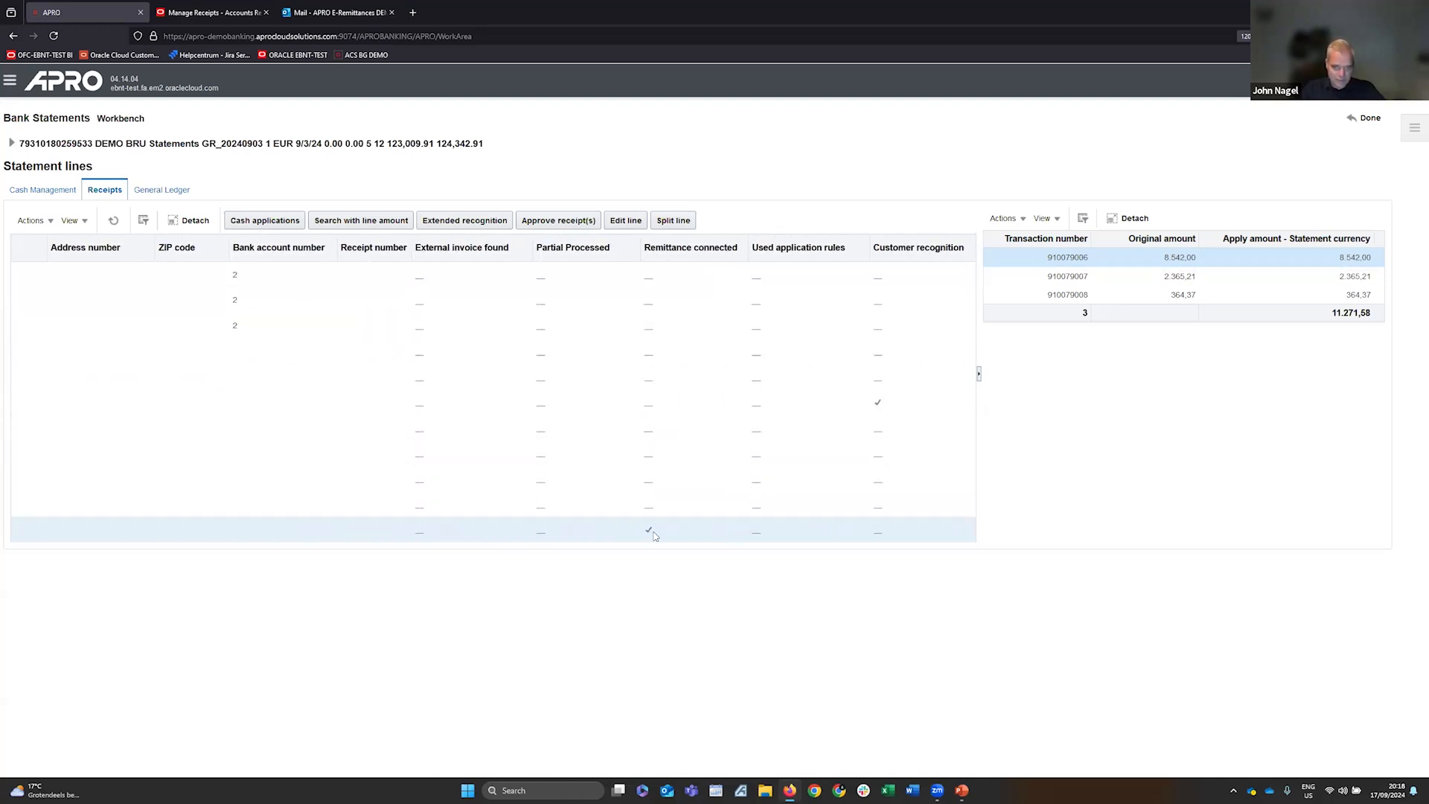
scroll(653, 535, "left", 10)
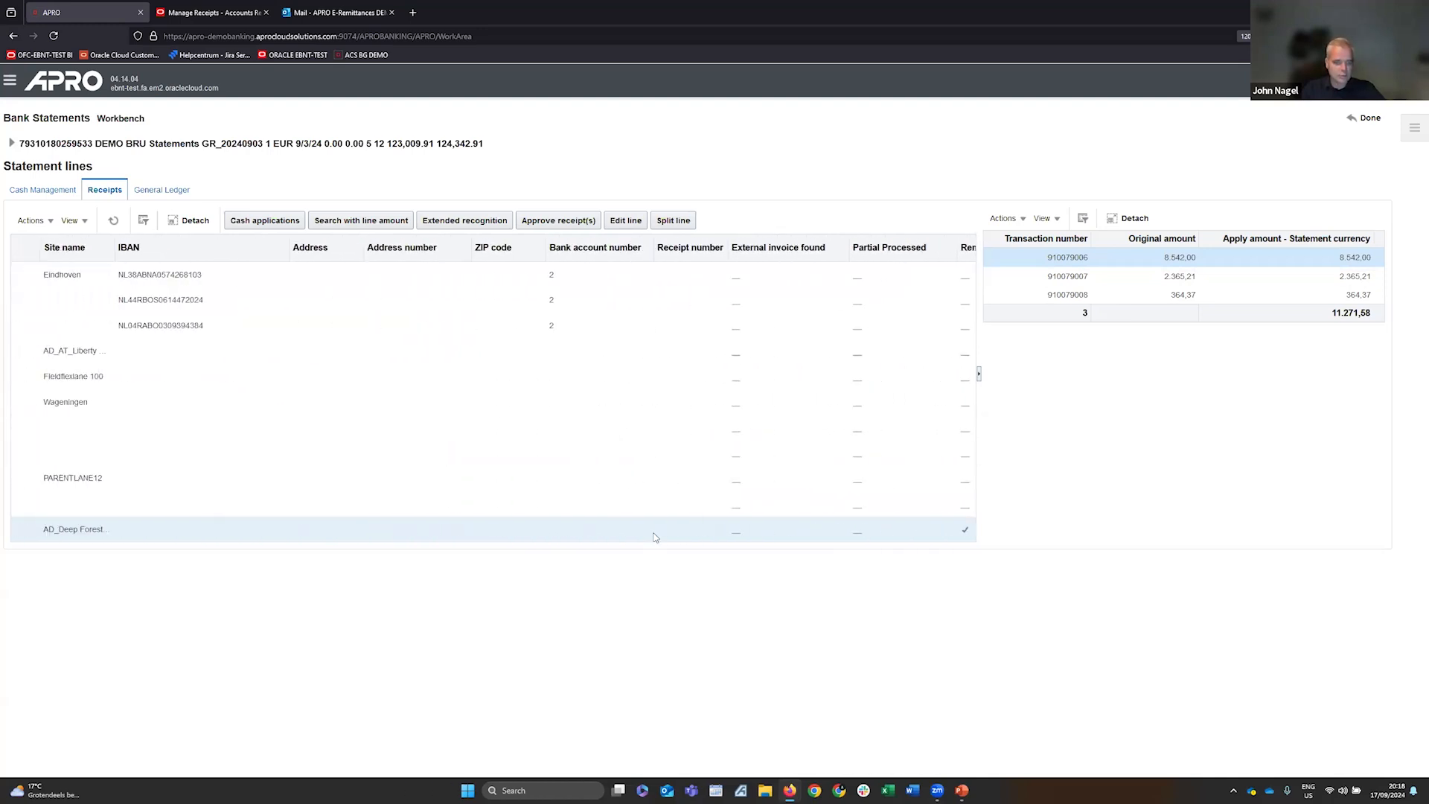
scroll(593, 536, "left", 8)
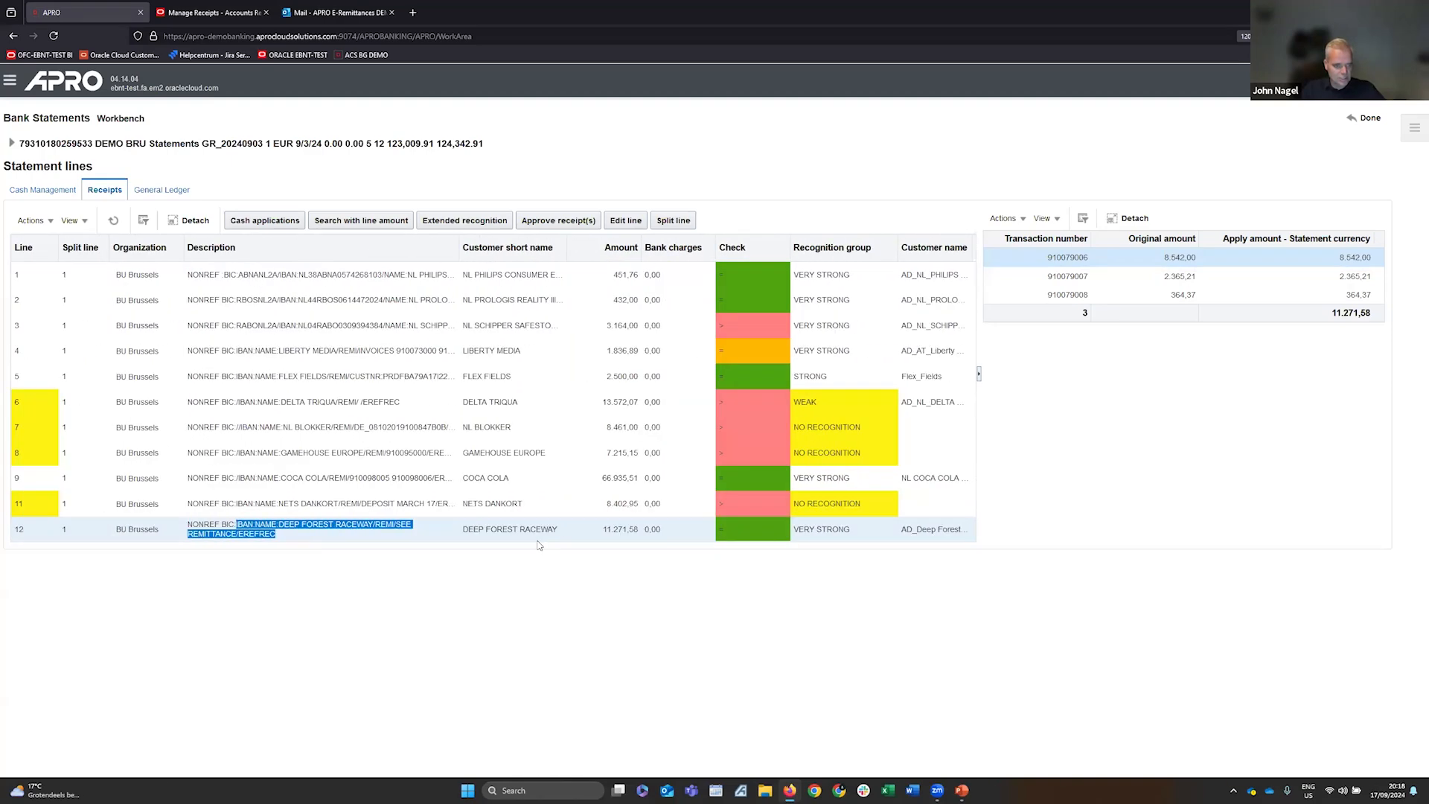
left_click(360, 538)
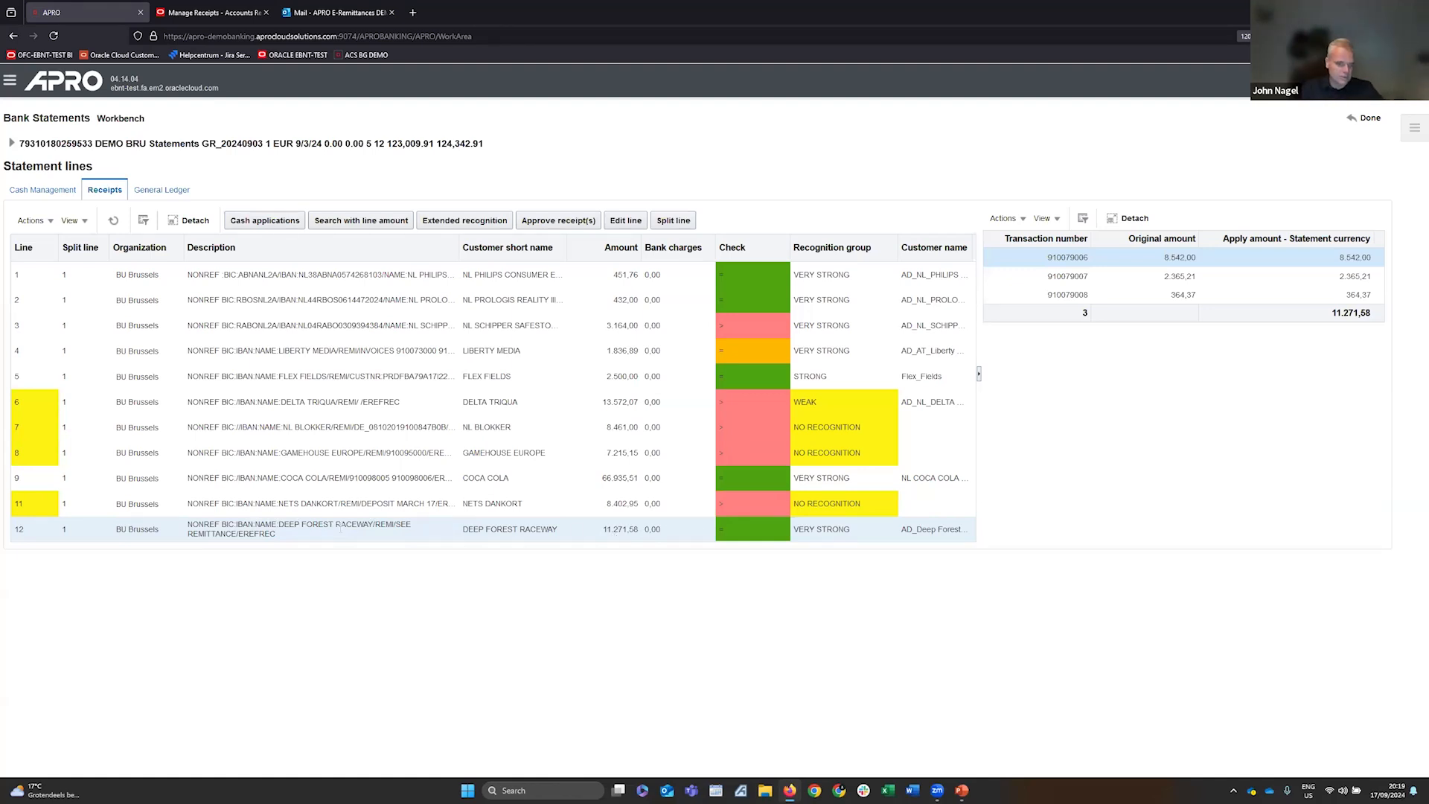
Download the remittance file connected to the Deep Forest Raceway line and view the remittance advice
left_click(45, 221)
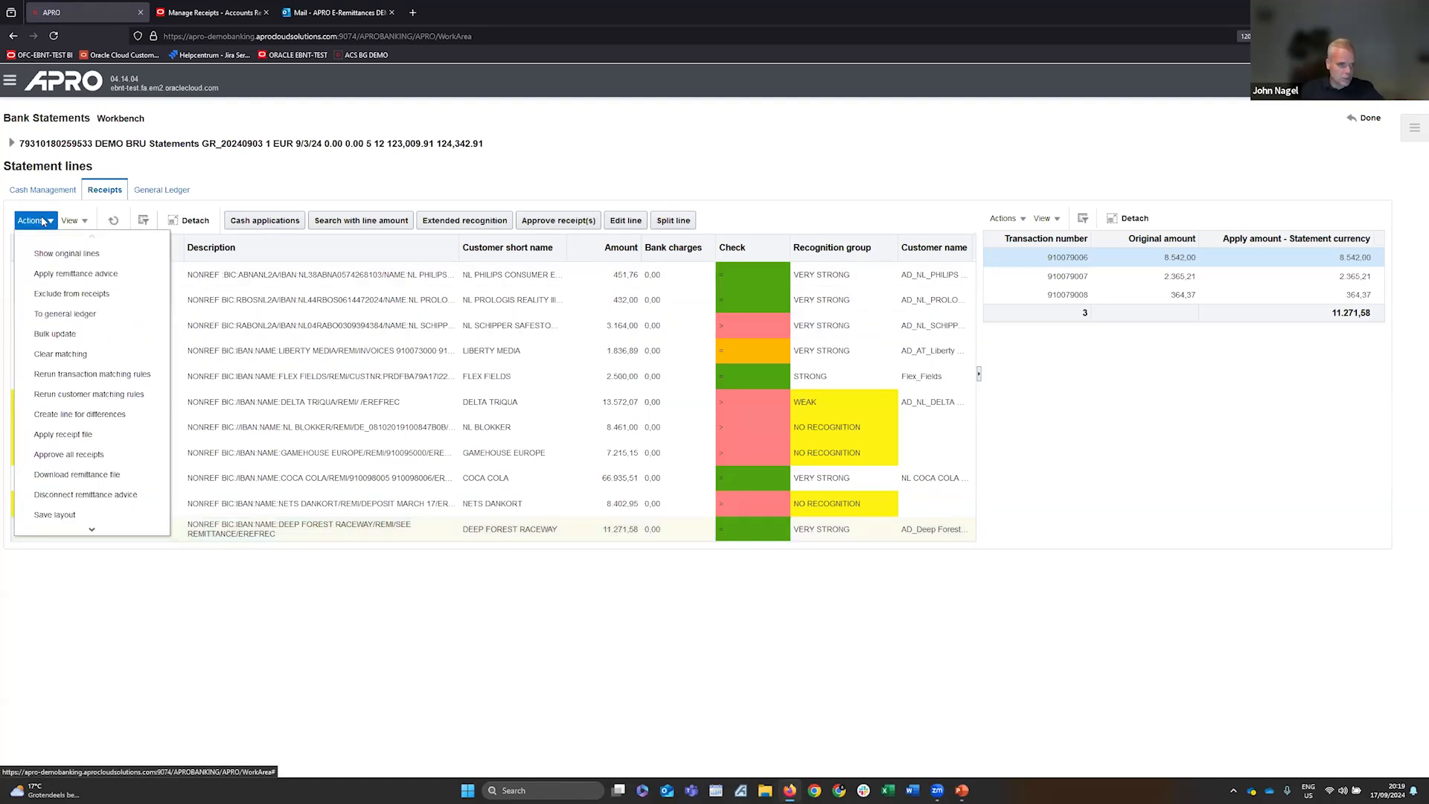
left_click(62, 475)
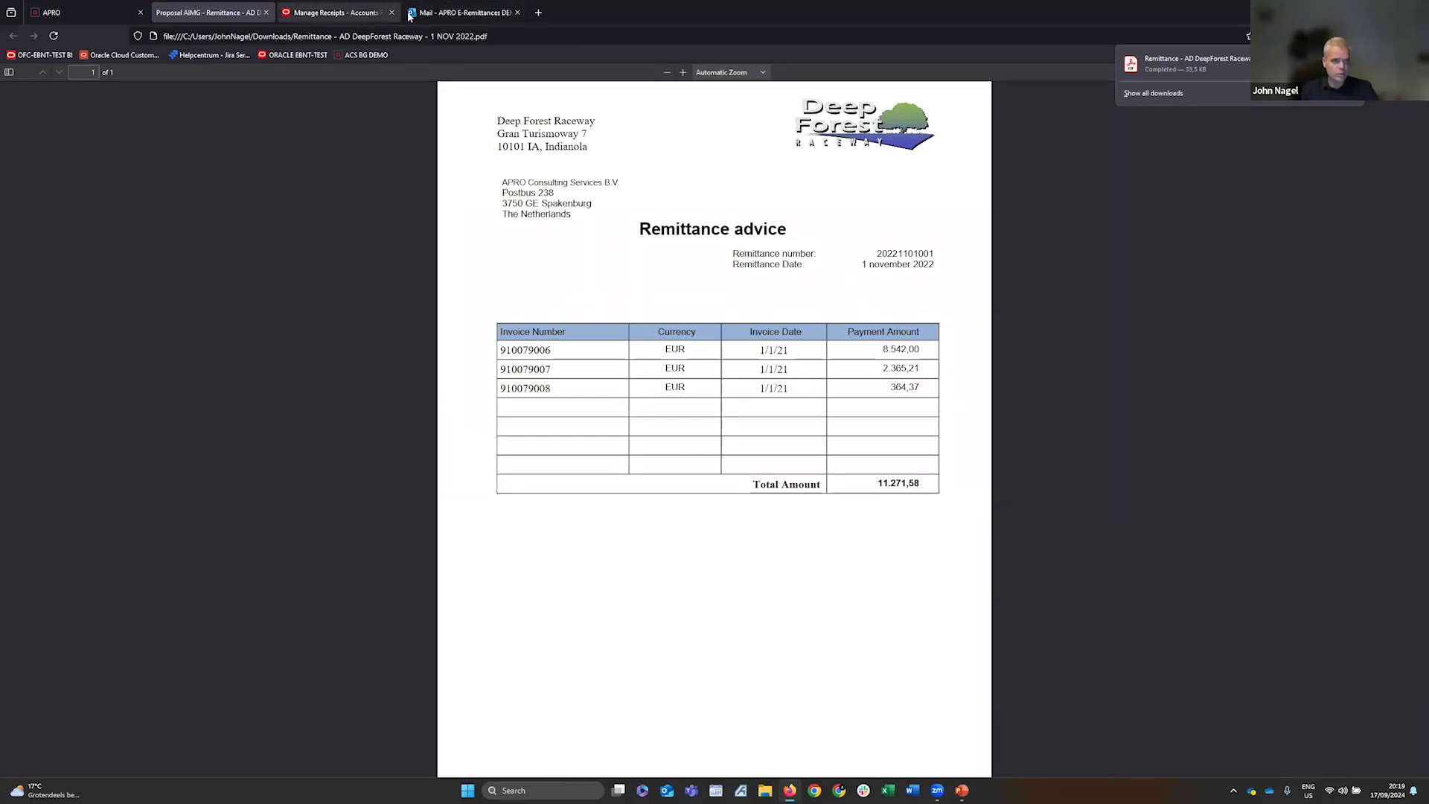
Return to the statement's receipts in APRO to review the matched transactions, then switch to the presentation's Cash Applications slide
left_click(445, 14)
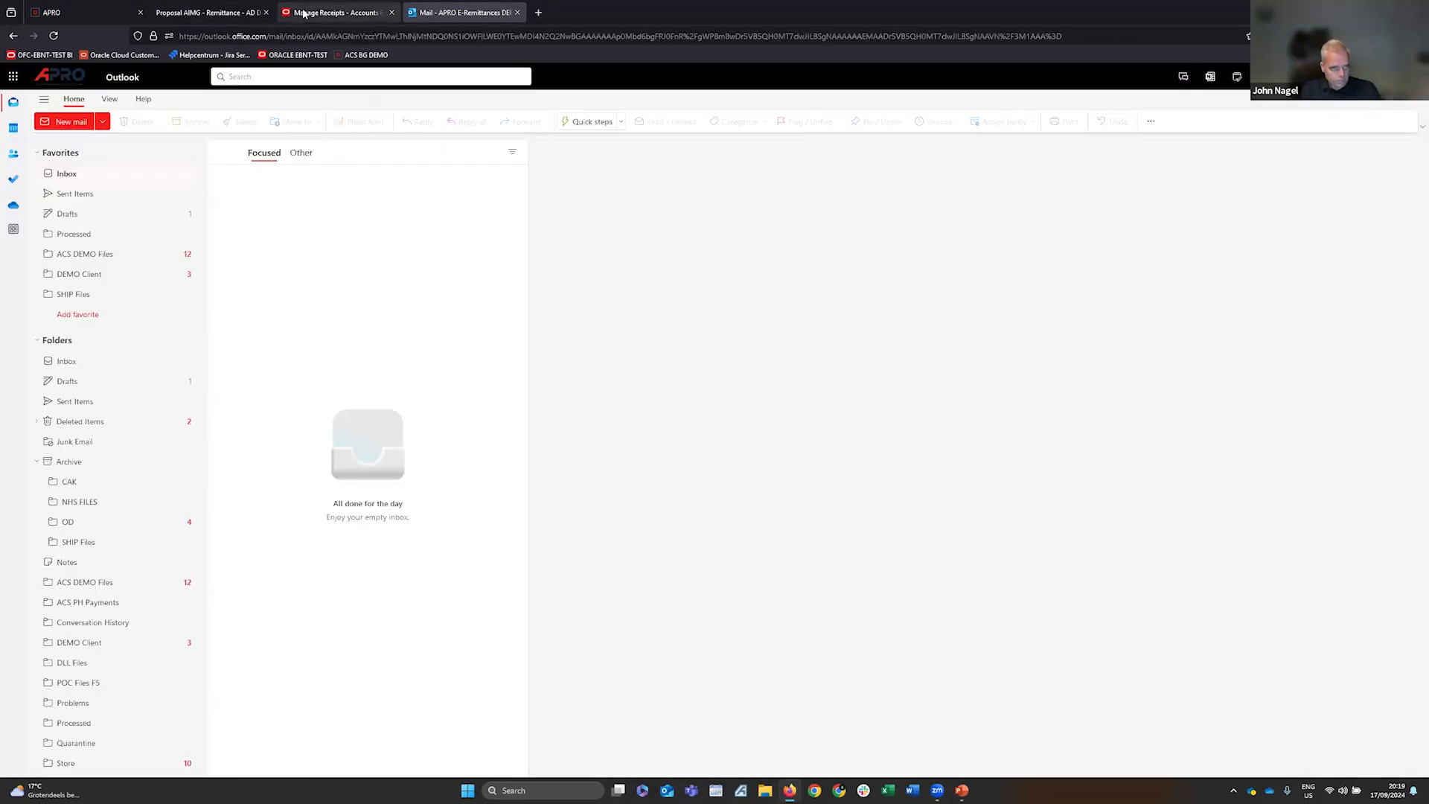
left_click(337, 12)
left_click(125, 15)
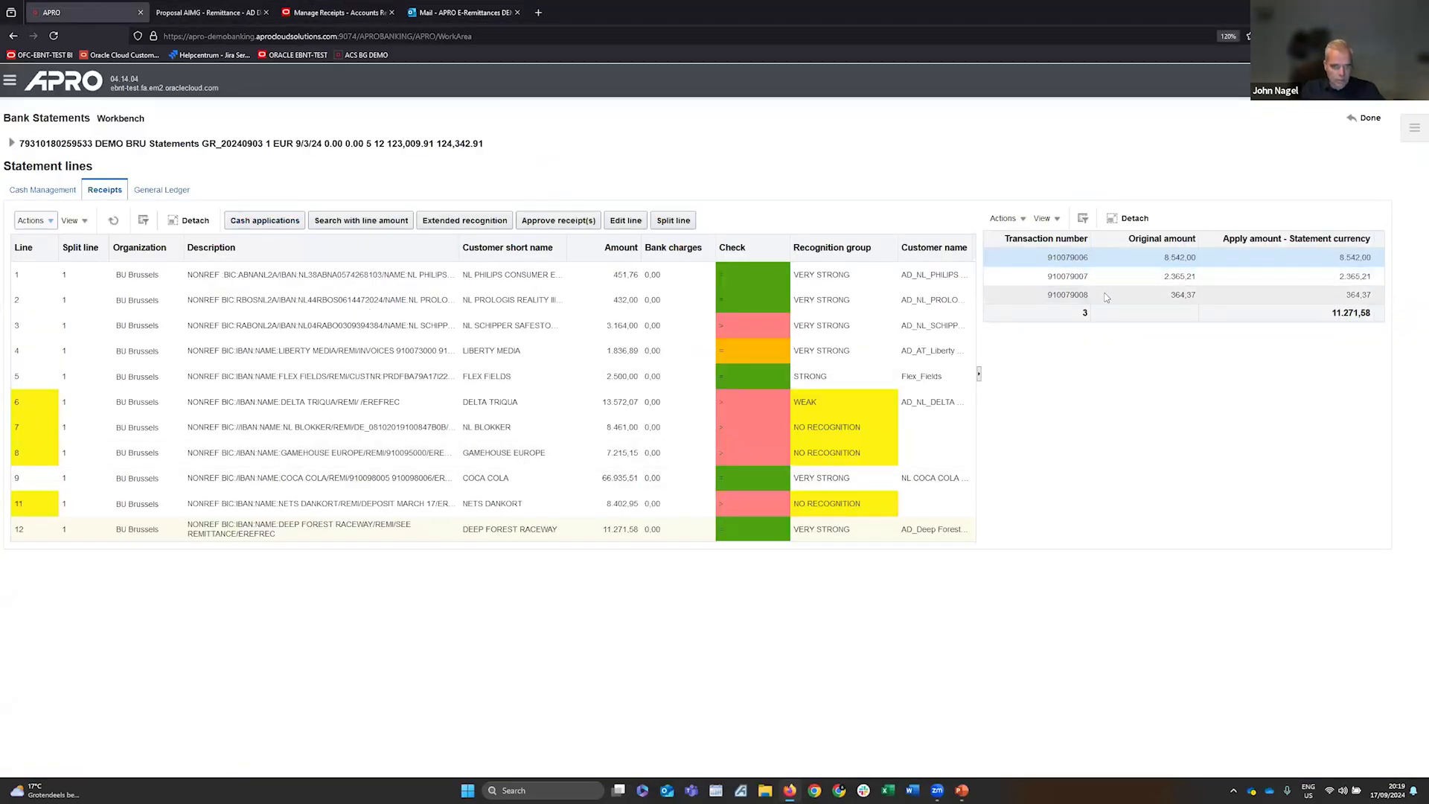
key("alt+Tab")
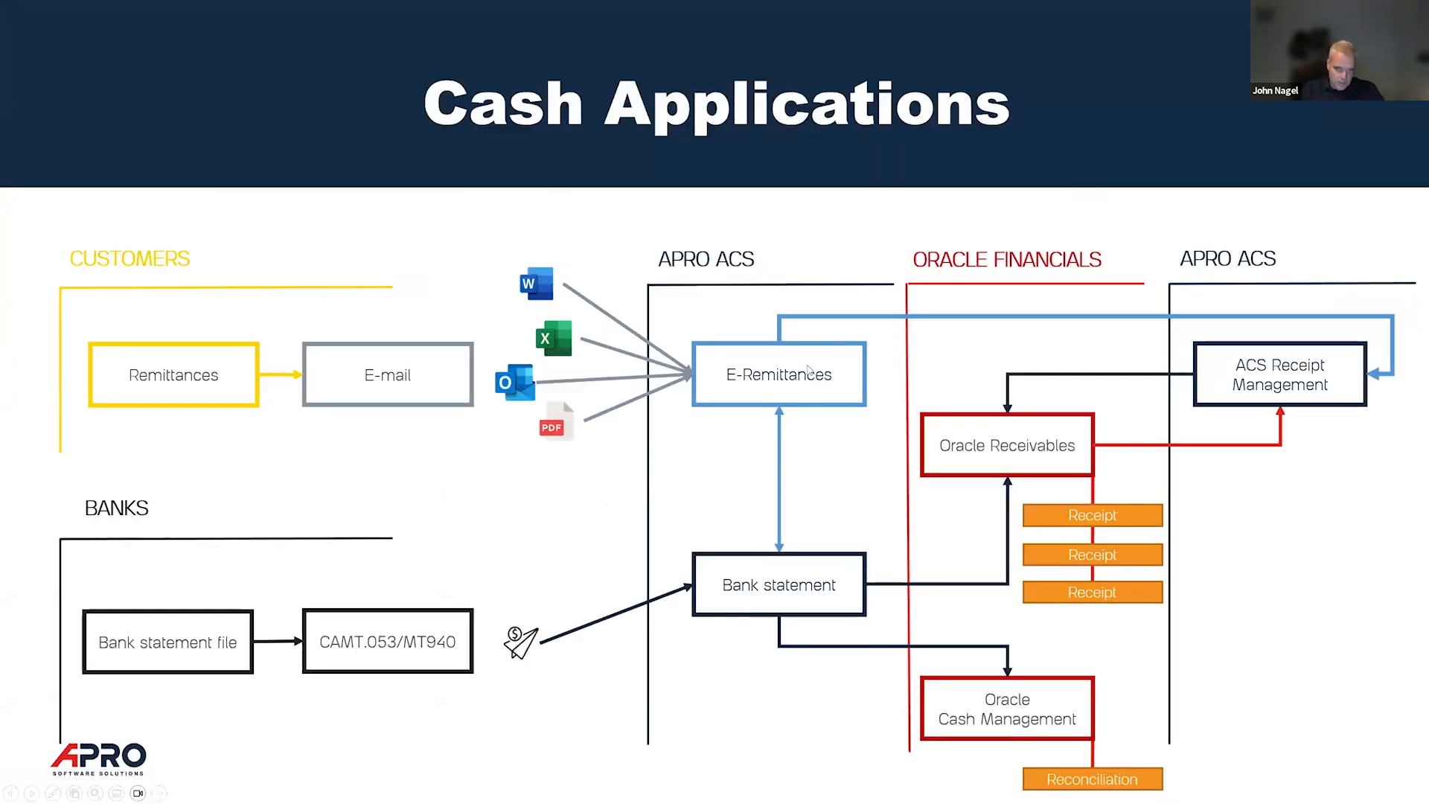